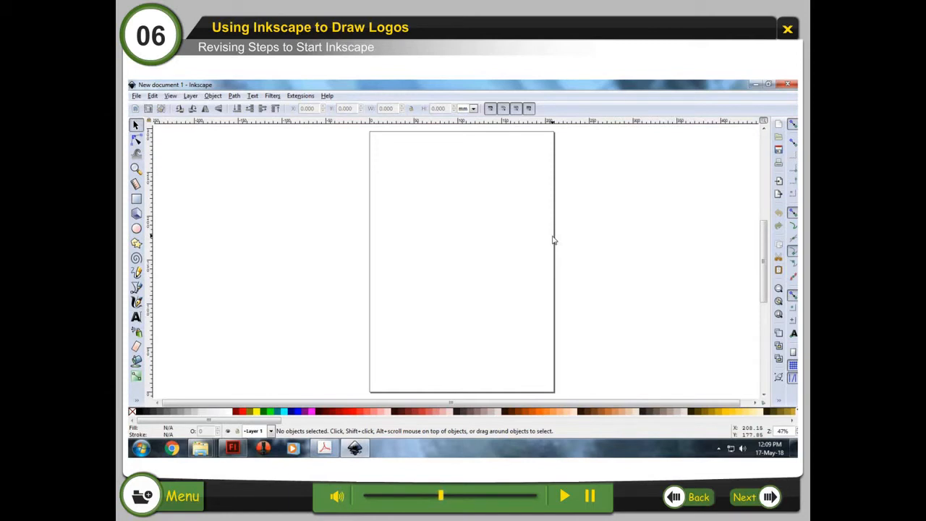
Step: Open Document Properties and set the custom page width and height to 200 each
click(138, 96)
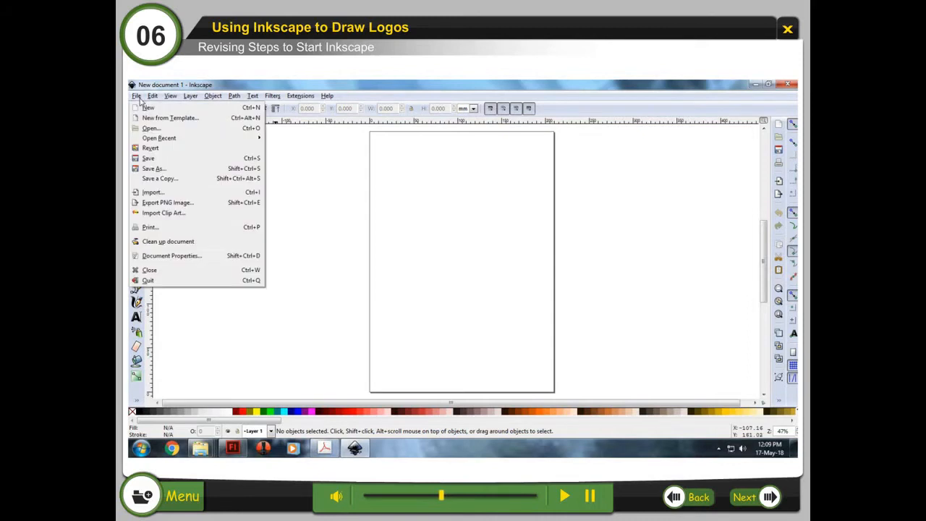
click(211, 257)
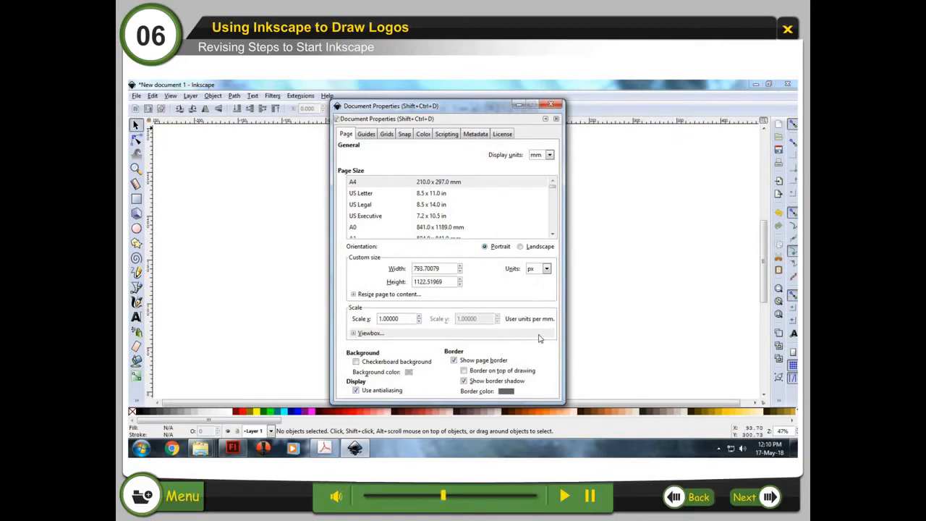
triple_click(427, 269)
text(200)
key(Tab)
text(200)
key(Tab)
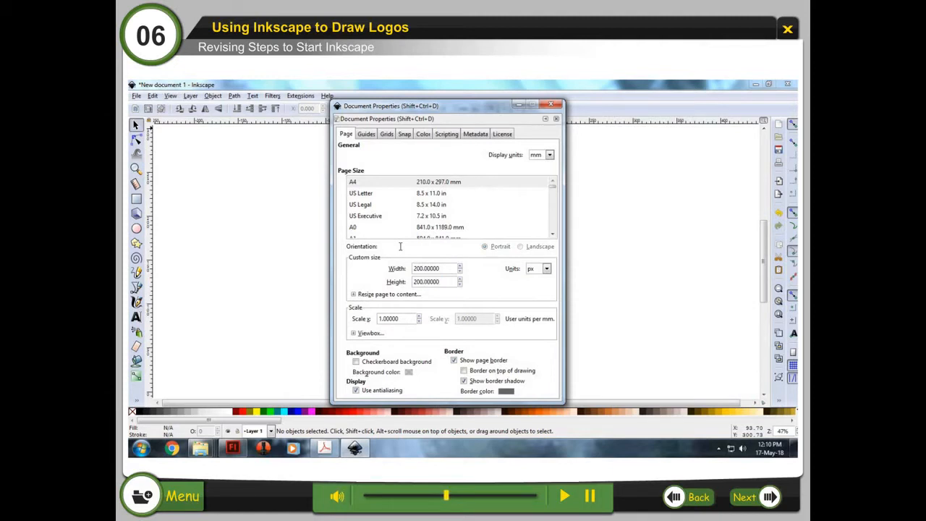
Step: Add a new rectangular grid to the document and close Document Properties
click(387, 135)
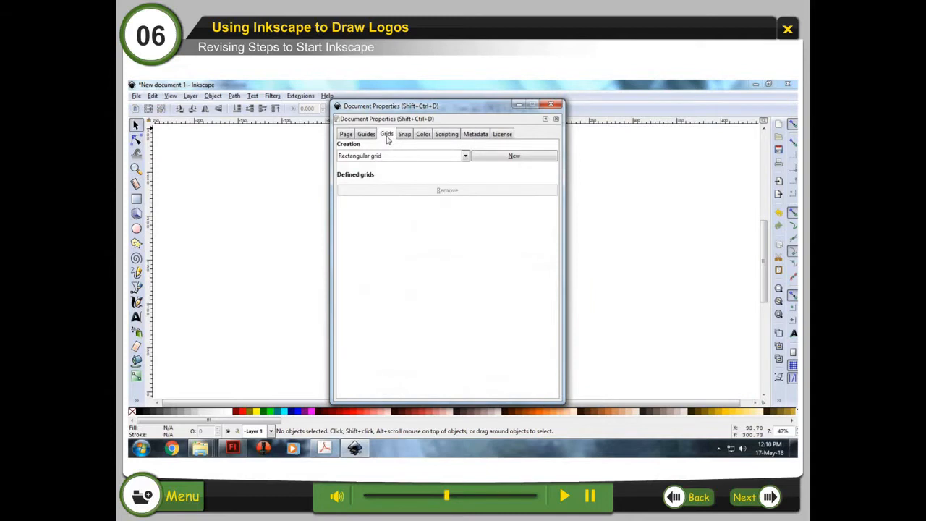
click(513, 157)
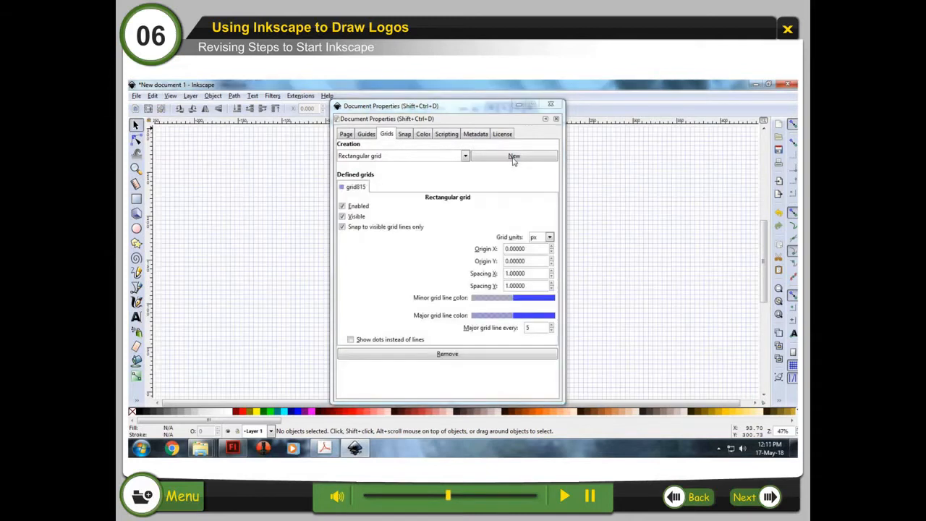
click(551, 106)
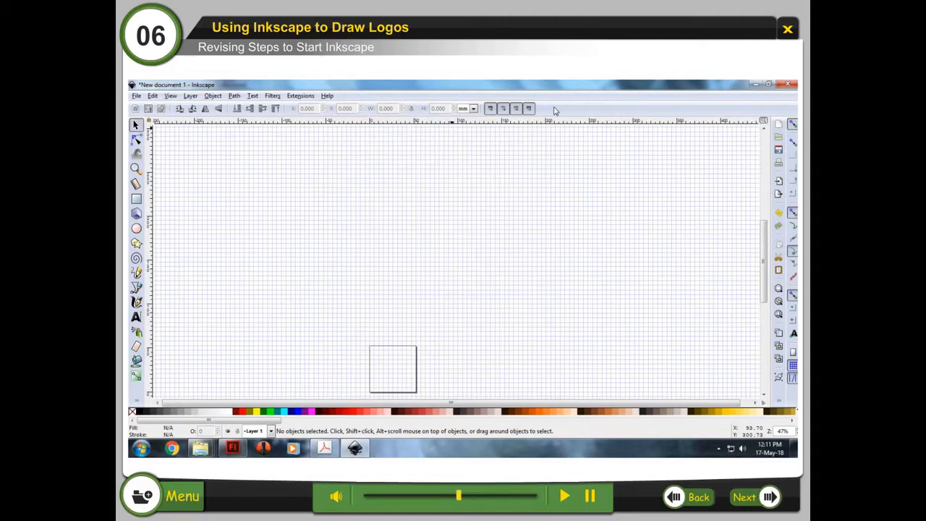
Step: Zoom to fit the page and draw four thin horizontal bars spanning the page width with the Rectangle tool
click(136, 169)
click(237, 110)
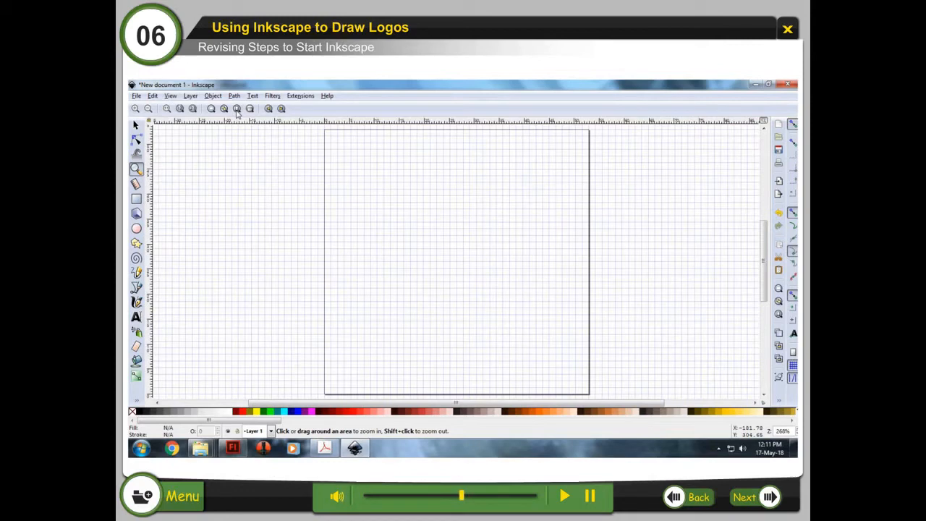
click(136, 198)
drag(326, 131, 589, 134)
drag(325, 197, 589, 203)
drag(325, 231, 589, 233)
drag(325, 275, 589, 279)
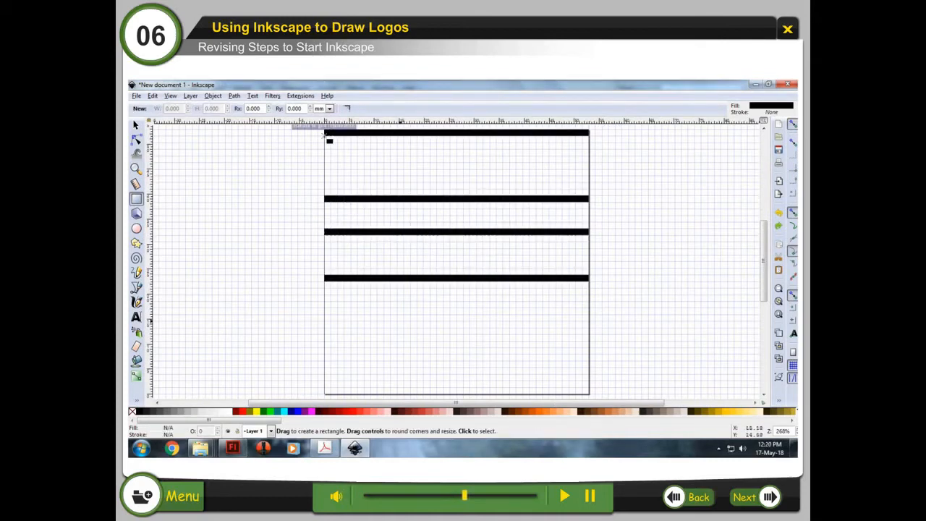
Step: Draw a thin bar just below the top bar and fill it with RGB 40, 119, 168
drag(325, 137, 588, 141)
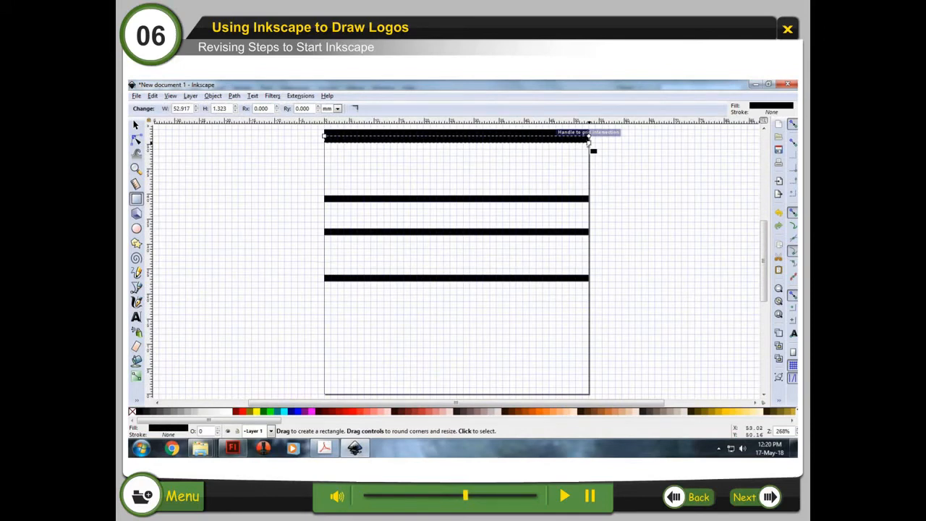
key(shift+ctrl+f)
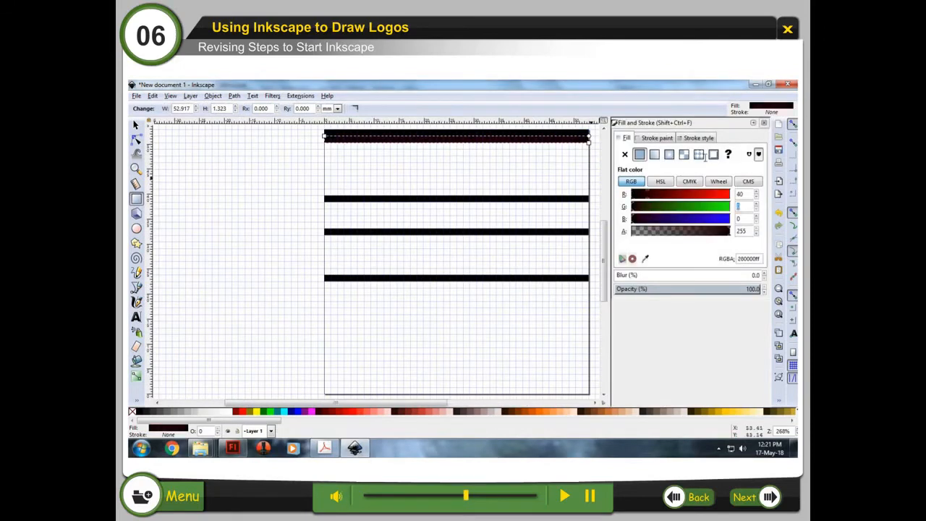
text(119)
key(Tab)
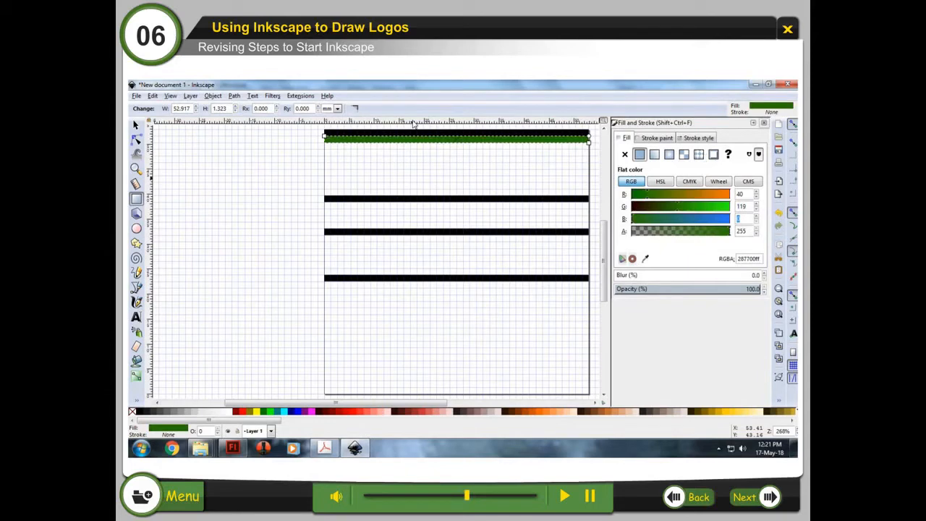
text(168)
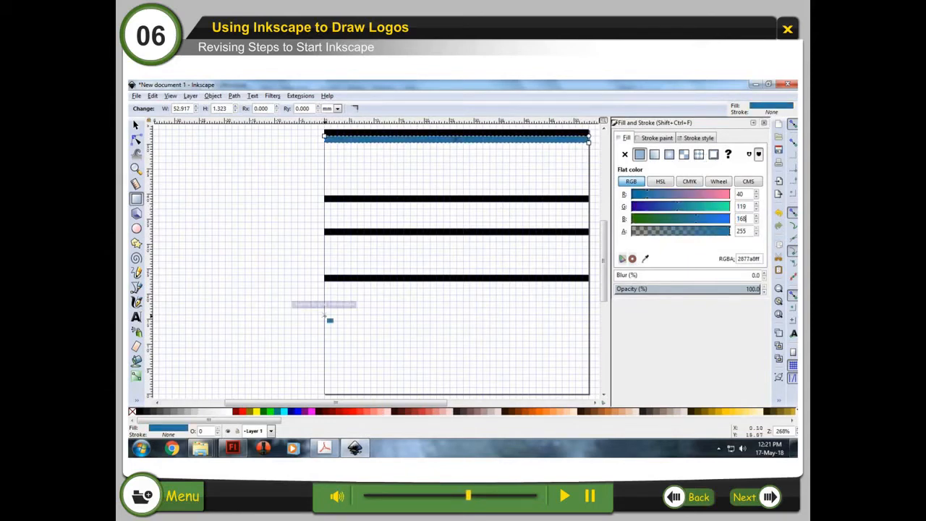
Step: Draw two more thin full-width bars in the lower part of the page
drag(326, 318, 590, 319)
drag(325, 349, 590, 352)
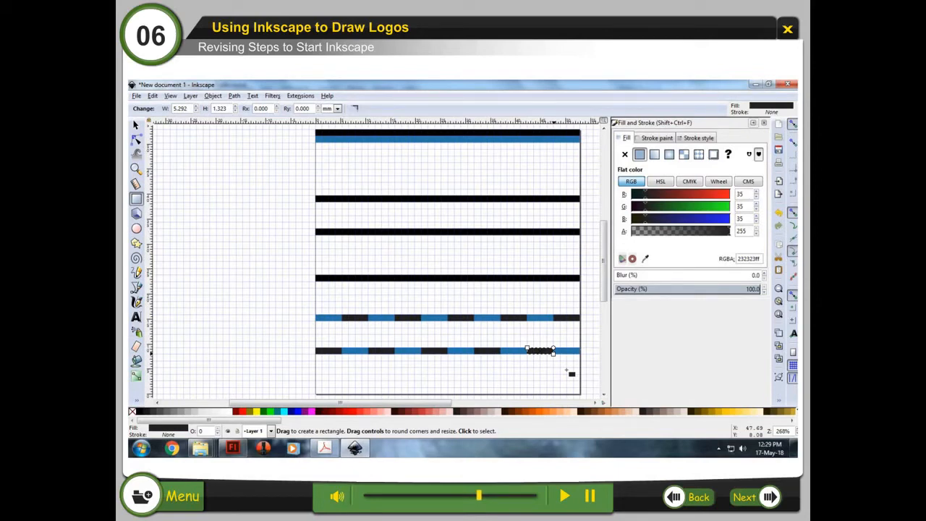
Step: Draw a wide band below the top bars and fill it with RGB 125, 179, 217
drag(317, 142, 581, 169)
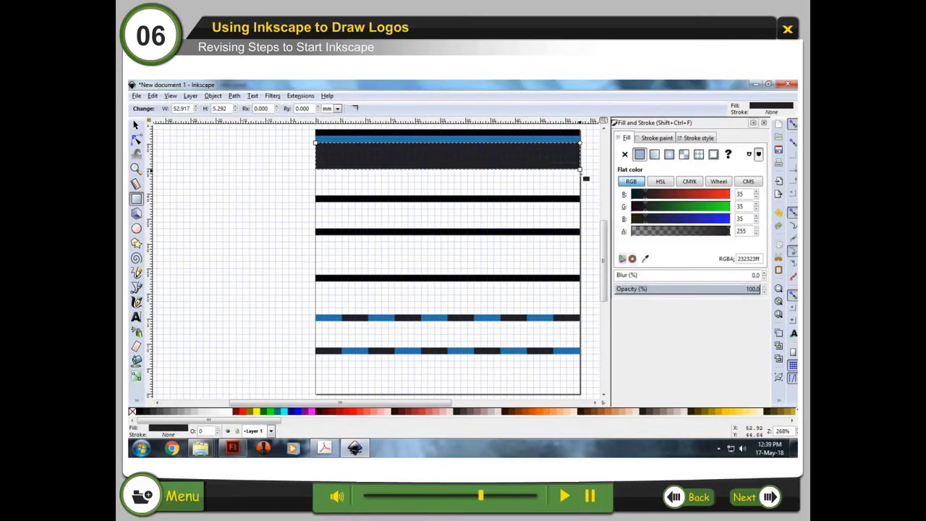
double_click(740, 194)
text(125)
key(Tab)
text(179)
key(Tab)
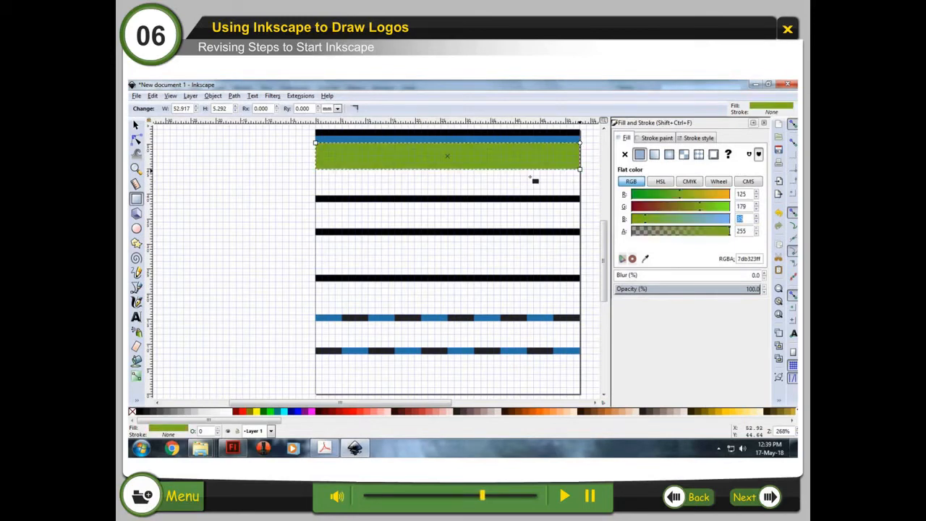
text(217)
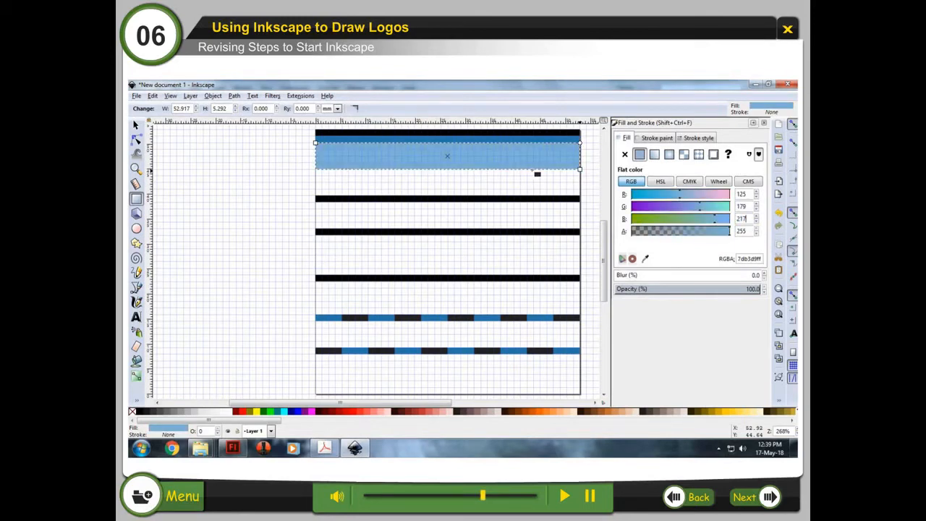
Step: Draw three more light blue full-width bands between the black bars
drag(316, 202, 583, 230)
mouse_move(316, 254)
mouse_down()
mouse_move(413, 270)
mouse_move(581, 273)
mouse_up()
drag(317, 281, 574, 319)
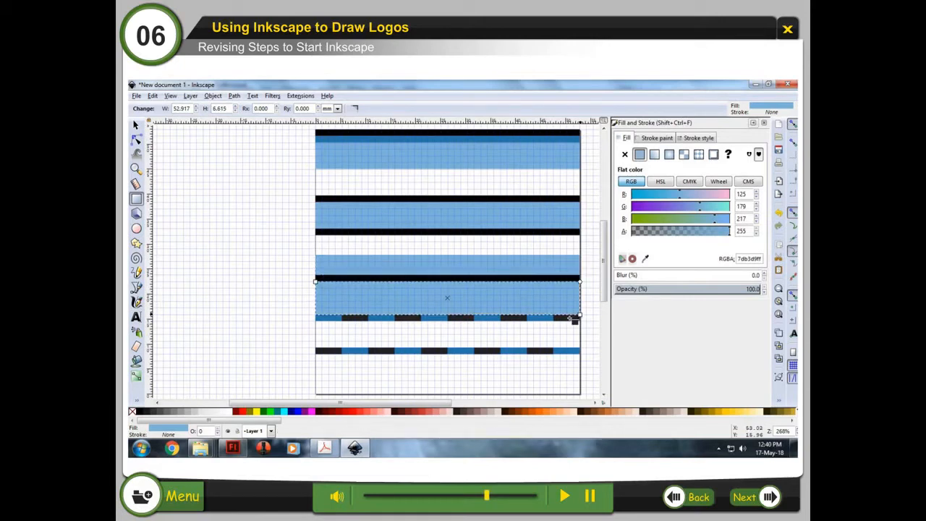
Step: Draw a band below the first light blue band and fill it with RGB 208, 198, 177
click(318, 174)
mouse_move(319, 173)
mouse_down()
mouse_move(528, 181)
mouse_move(588, 209)
mouse_up()
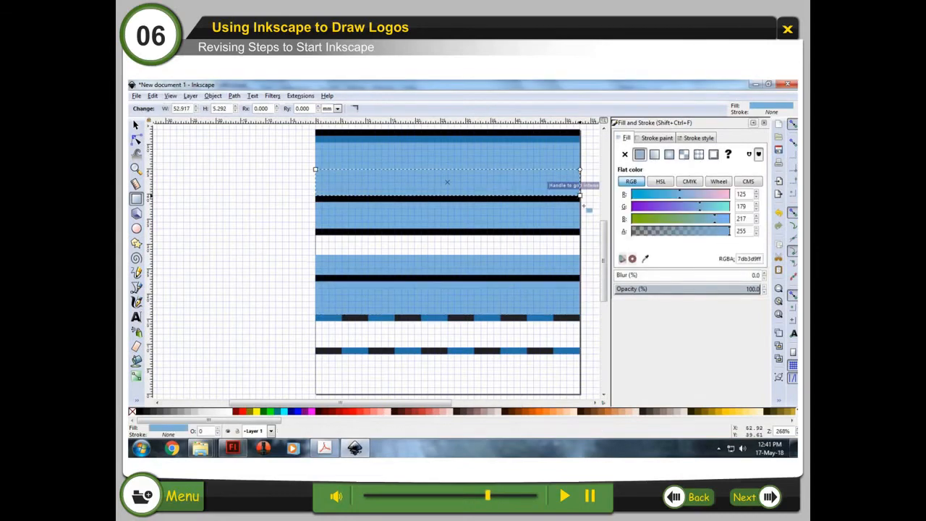
double_click(741, 195)
text(208)
key(Tab)
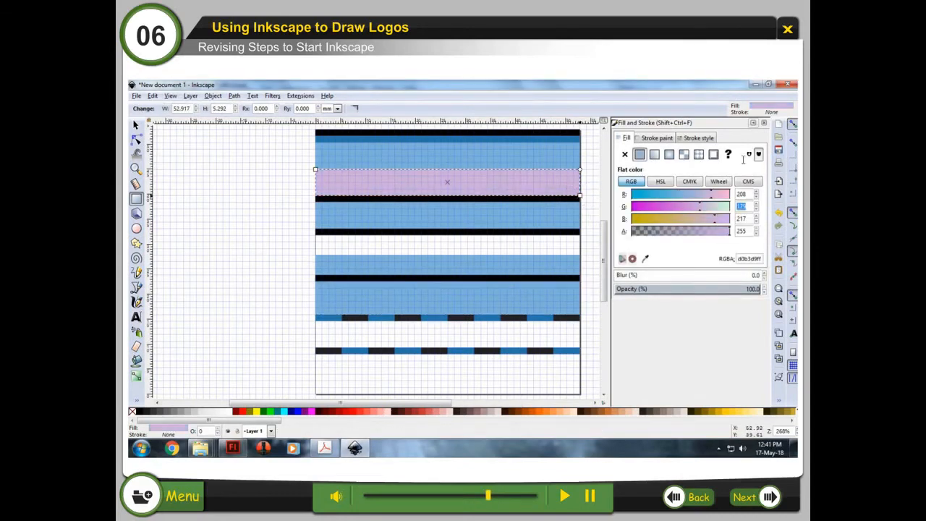
text(198)
key(Tab)
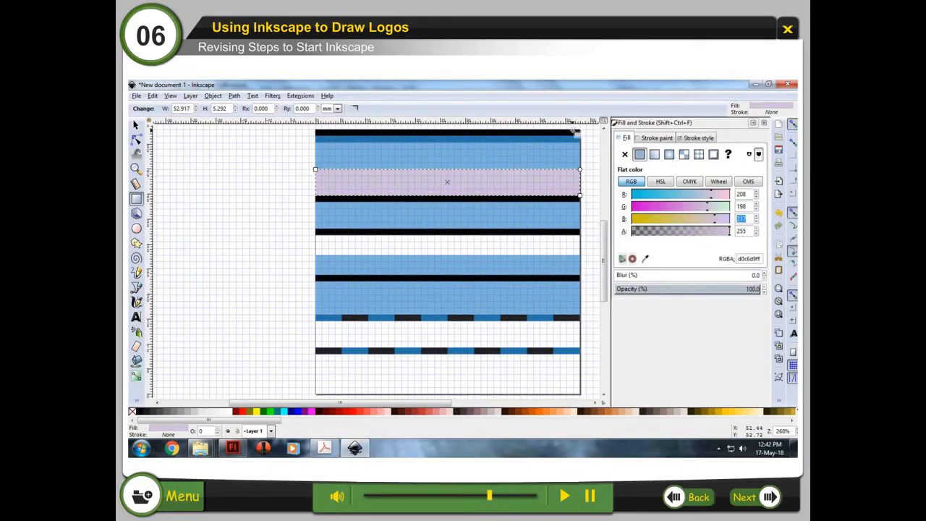
text(177)
Step: Draw two more beige bands between the bars and a tall band along the bottom of the page
drag(316, 235, 580, 255)
drag(315, 320, 581, 347)
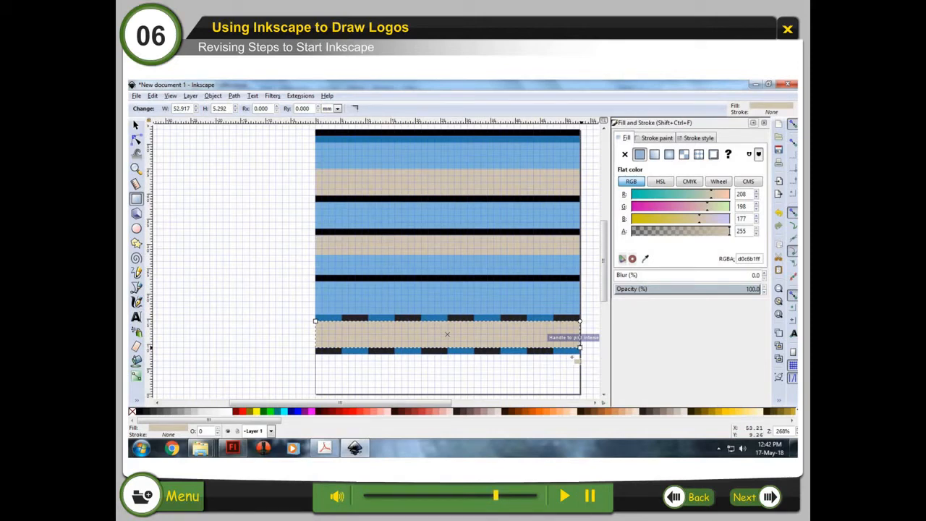
mouse_move(315, 354)
mouse_down()
mouse_move(383, 390)
mouse_move(579, 394)
mouse_up()
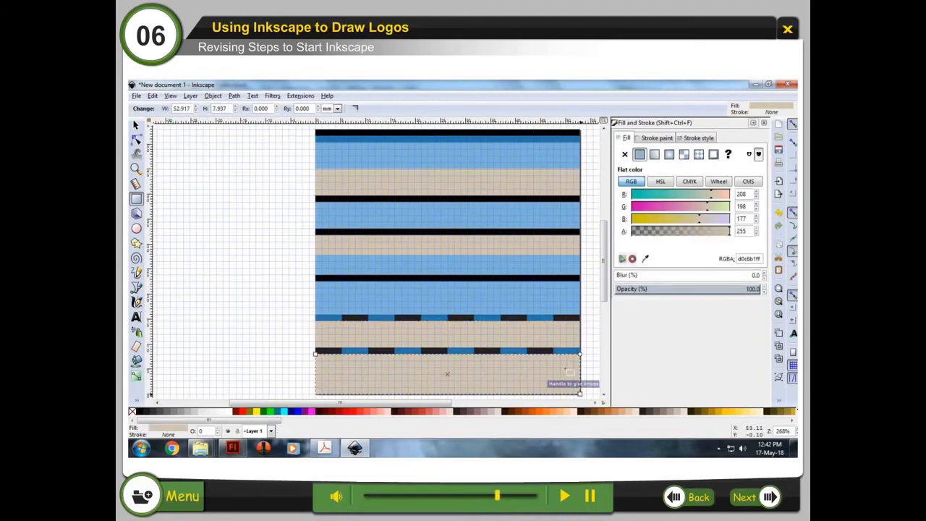
Step: Fill the bottom band with RGB 255, 255, 255 and deselect it
double_click(741, 194)
text(255)
key(Tab)
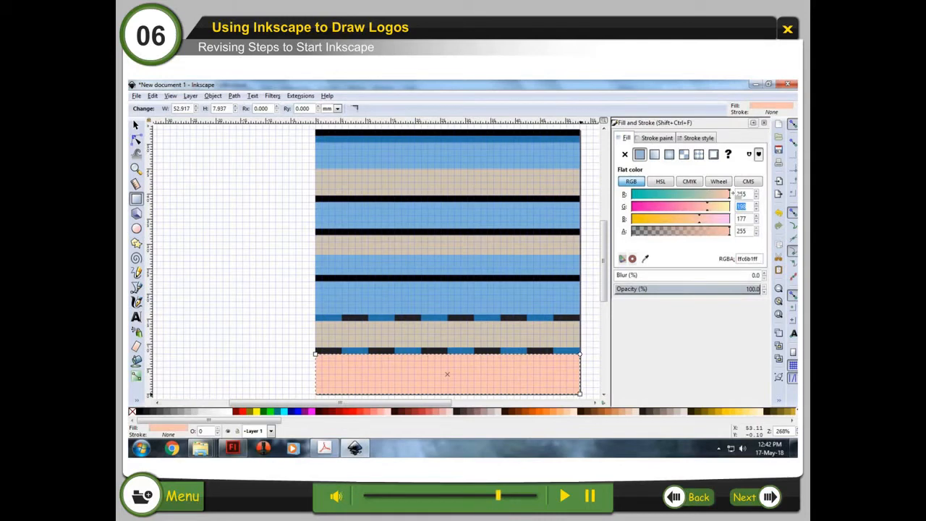
text(255)
key(Tab)
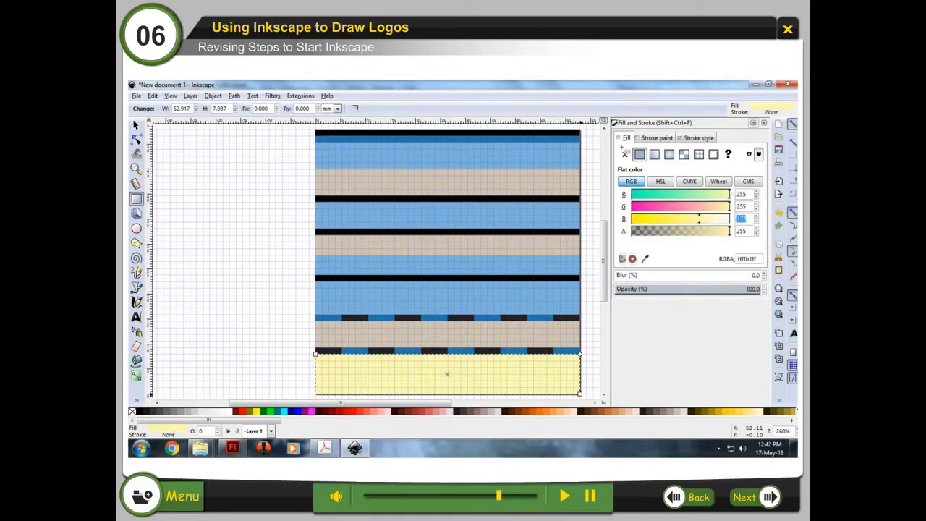
text(255)
click(303, 254)
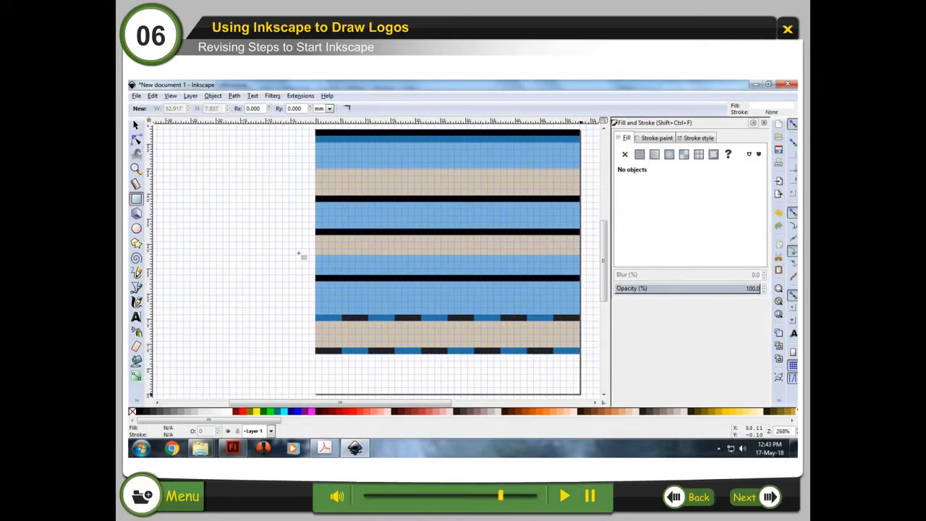
Step: With the Bezier pen tool, draw a zigzag of triangles across the top light blue band and give it a flat fill
click(138, 289)
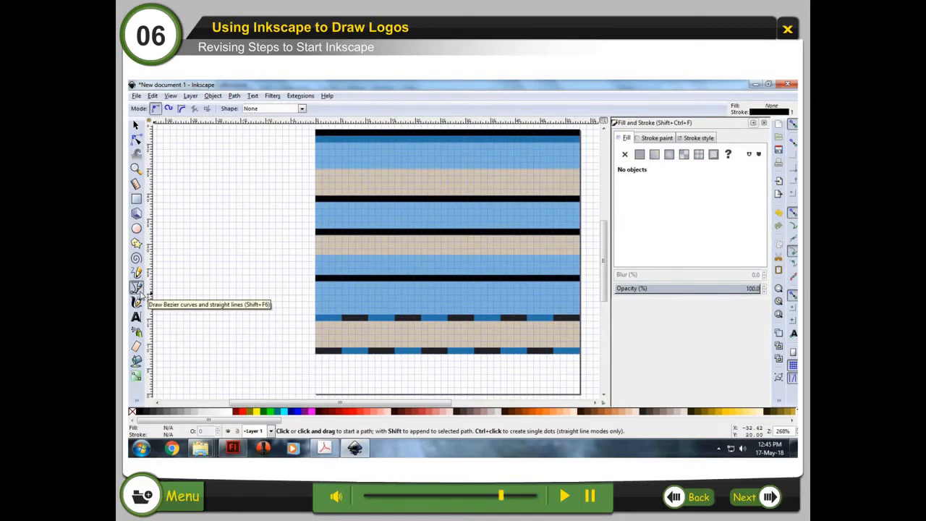
click(315, 169)
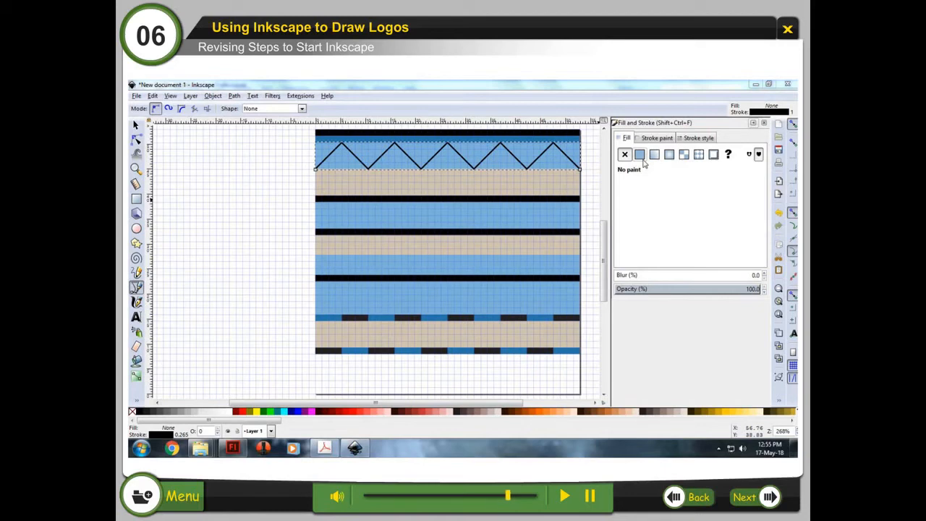
click(640, 155)
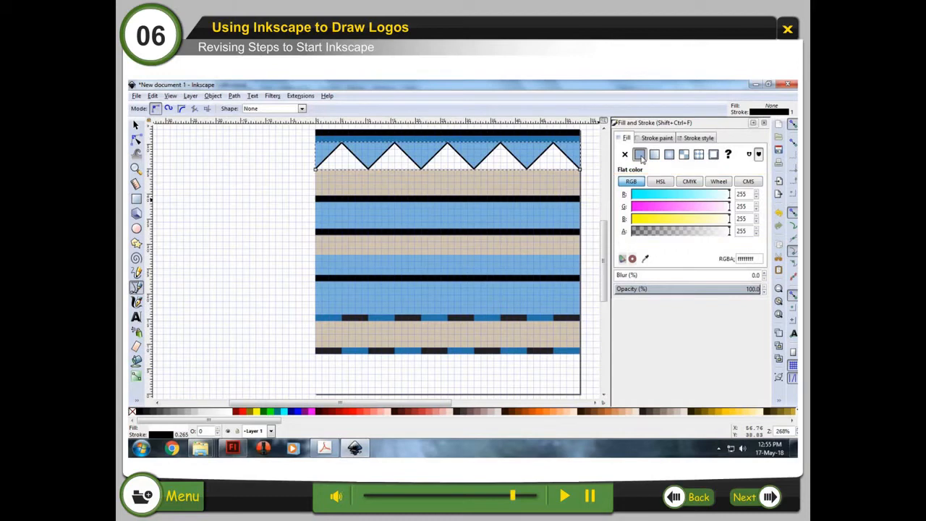
Step: Draw a second, inverted zigzag in the beige band below and fill it with RGB 35, 35, 35
key(Escape)
click(315, 170)
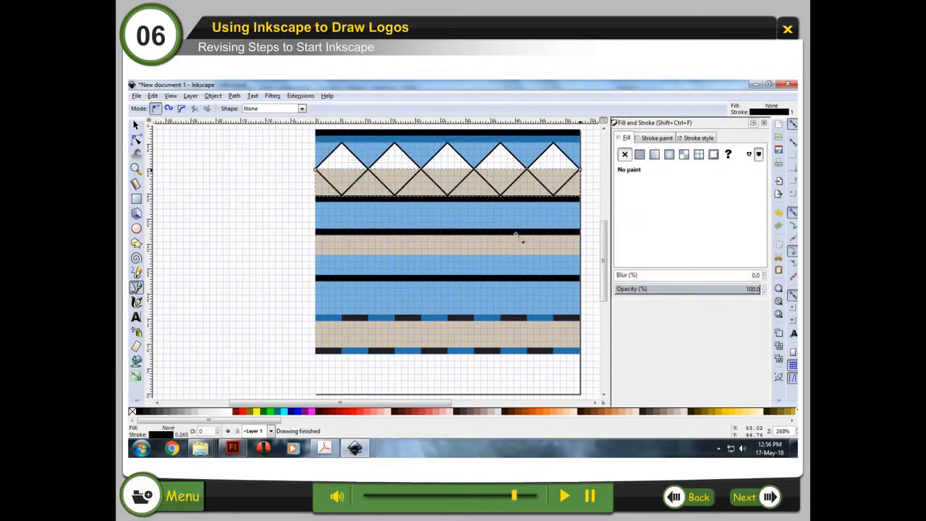
click(639, 154)
text(35)
key(Tab)
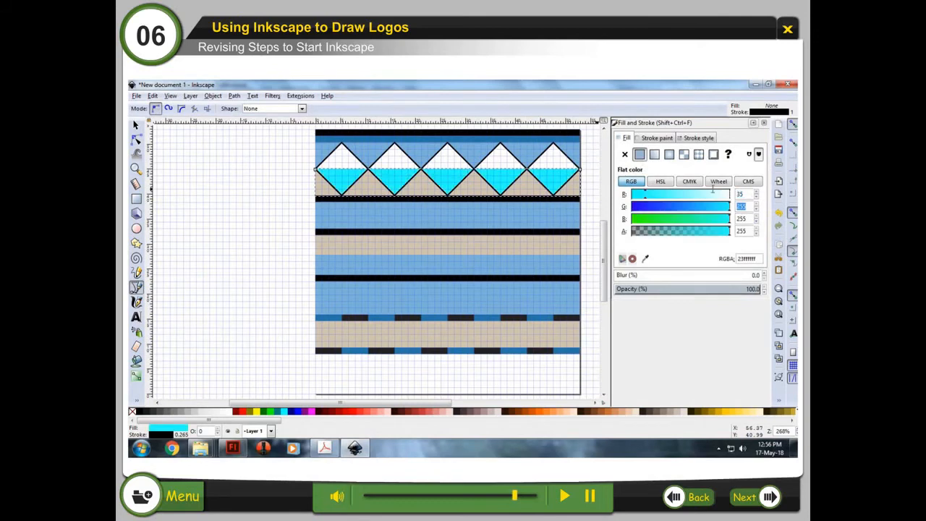
text(35)
key(Tab)
text(35)
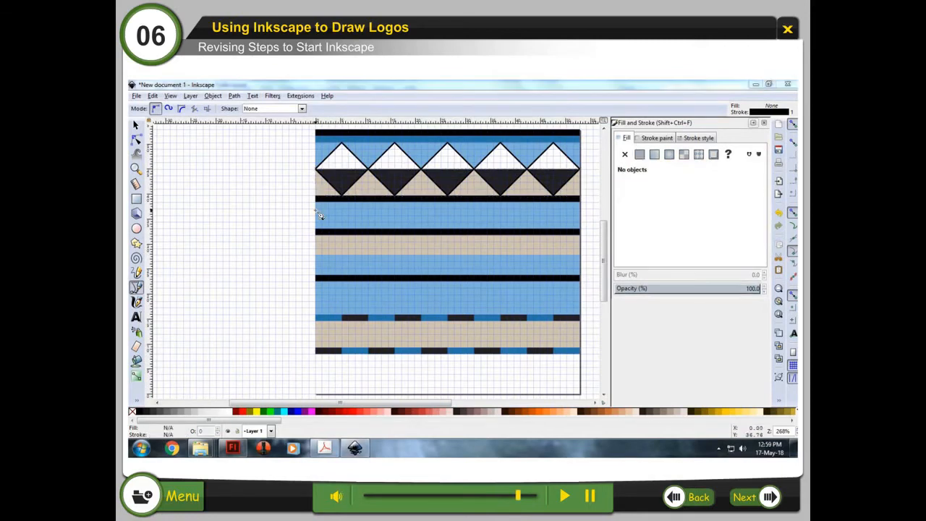
Step: Draw a row of small triangles along the top of the next blue band and fill it with RGB 49, 119, 35
click(315, 208)
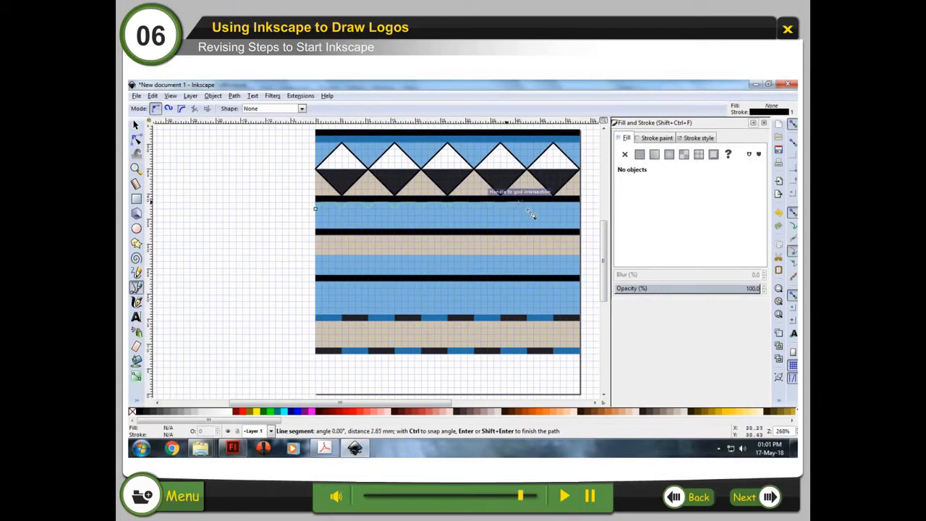
double_click(585, 206)
click(641, 156)
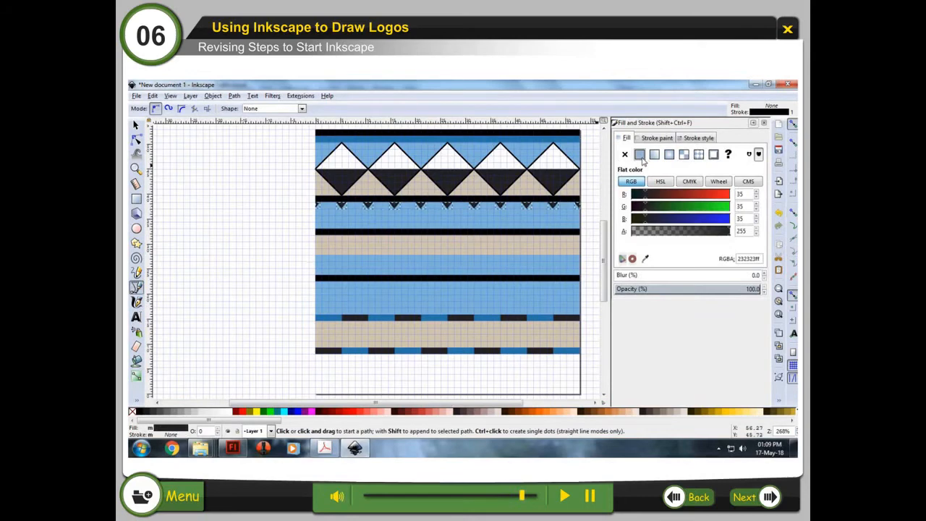
drag(745, 194, 705, 203)
text(49)
key(Tab)
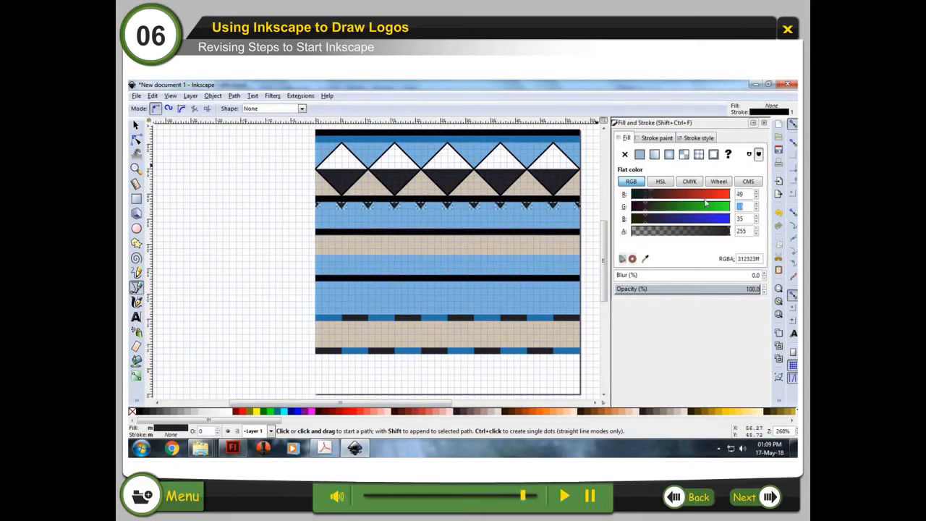
text(119)
key(Tab)
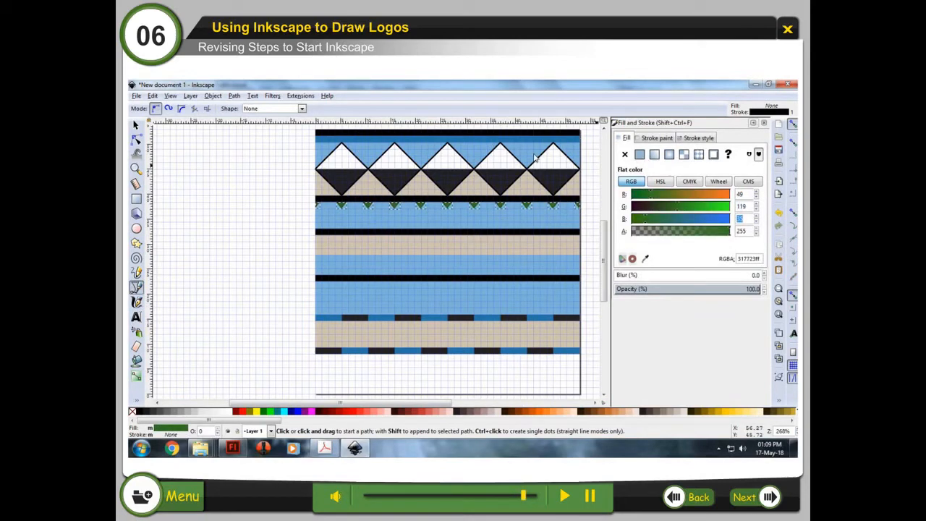
Step: Recolor the small triangles to RGB 49, 119, 168 and add a vertically flipped duplicate of the row
text(168)
key(Return)
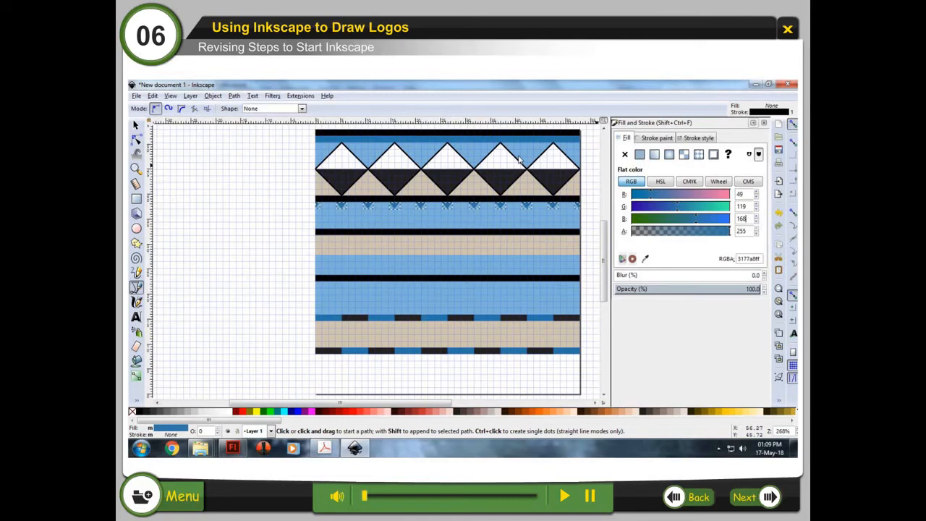
click(153, 96)
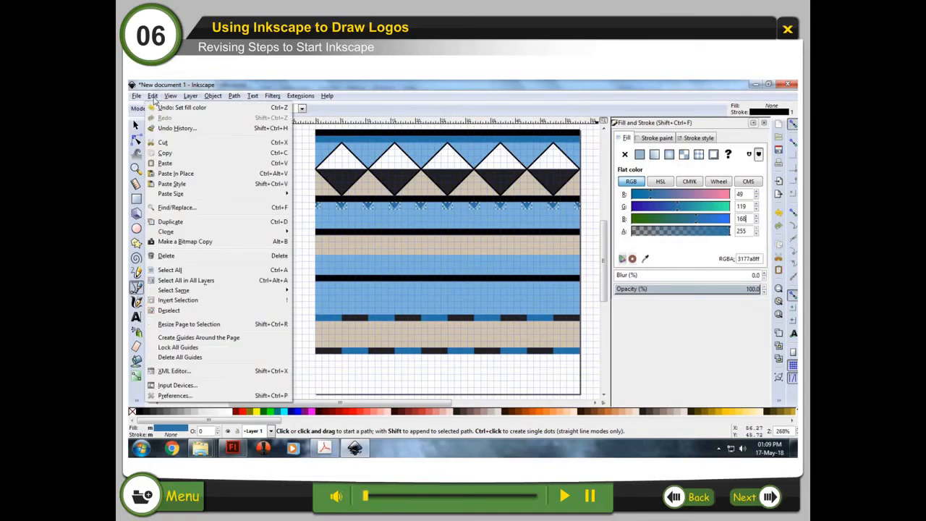
click(214, 228)
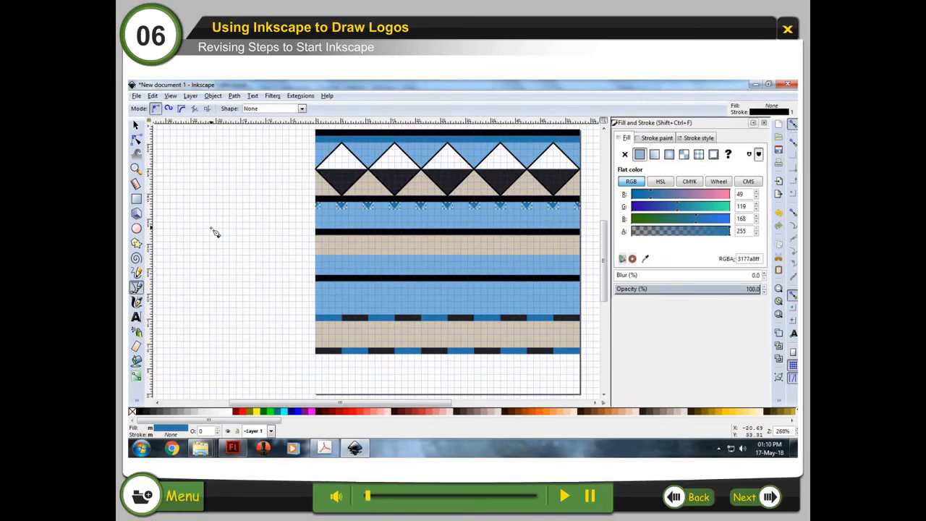
click(213, 95)
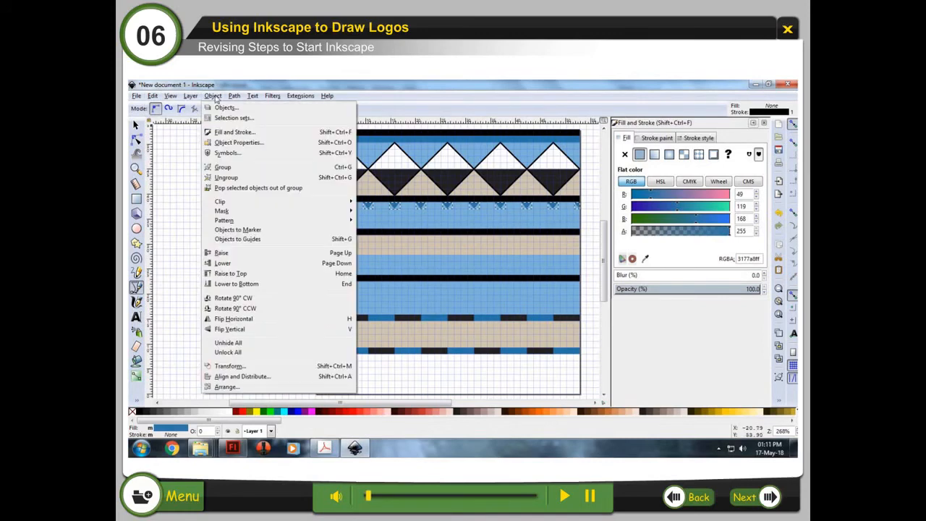
click(274, 330)
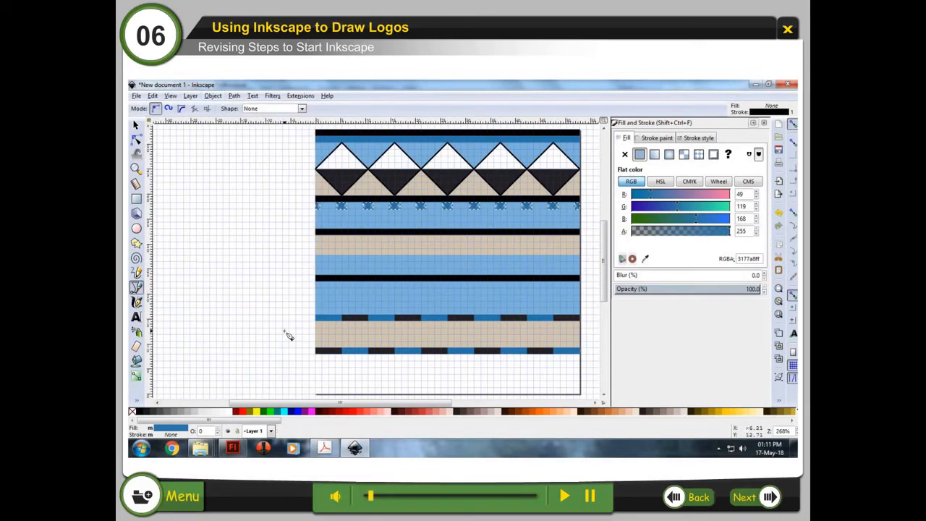
click(136, 125)
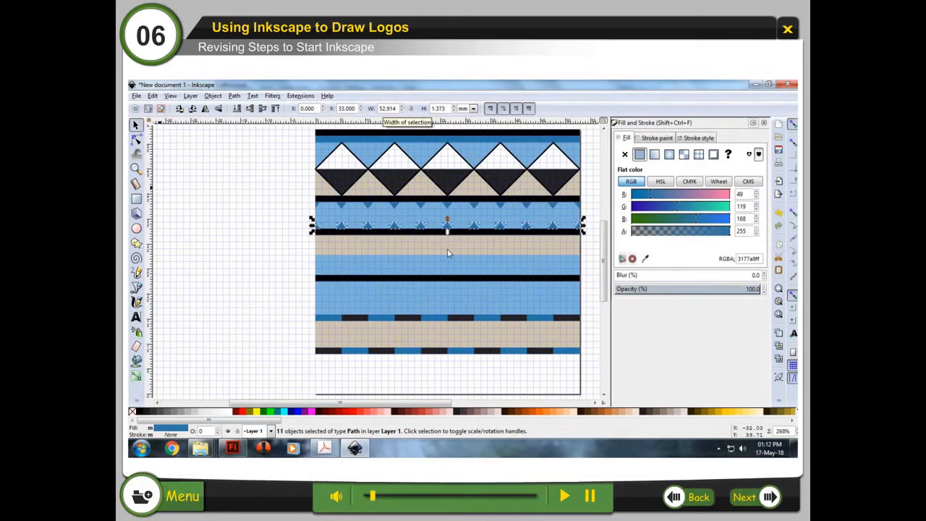
key(Escape)
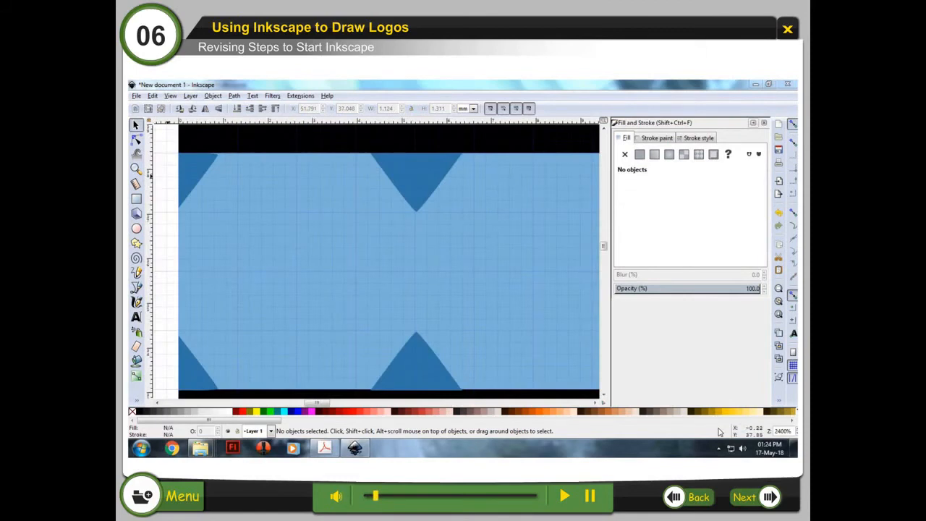
Step: Draw a circle about 2.6 mm wide in the blue band between the triangles and fill it with RGB 35, 35, 35
click(136, 228)
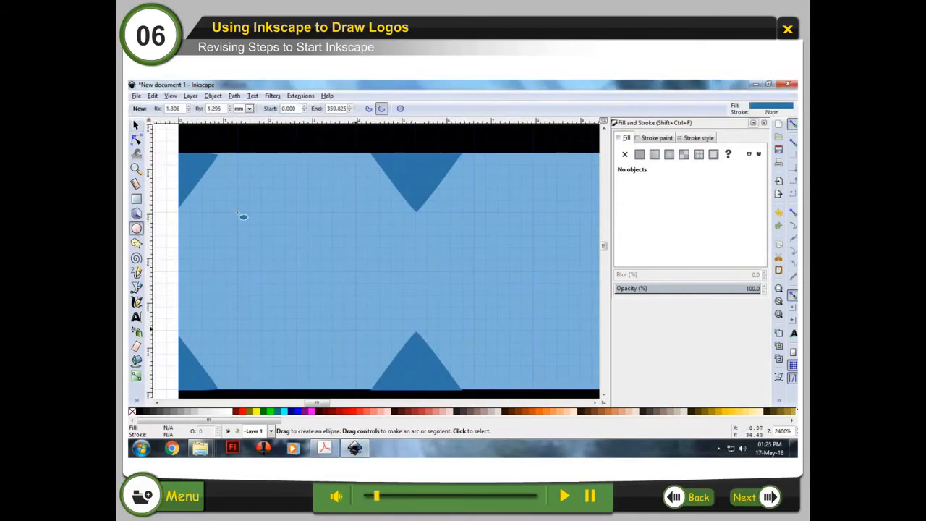
drag(239, 213, 355, 329)
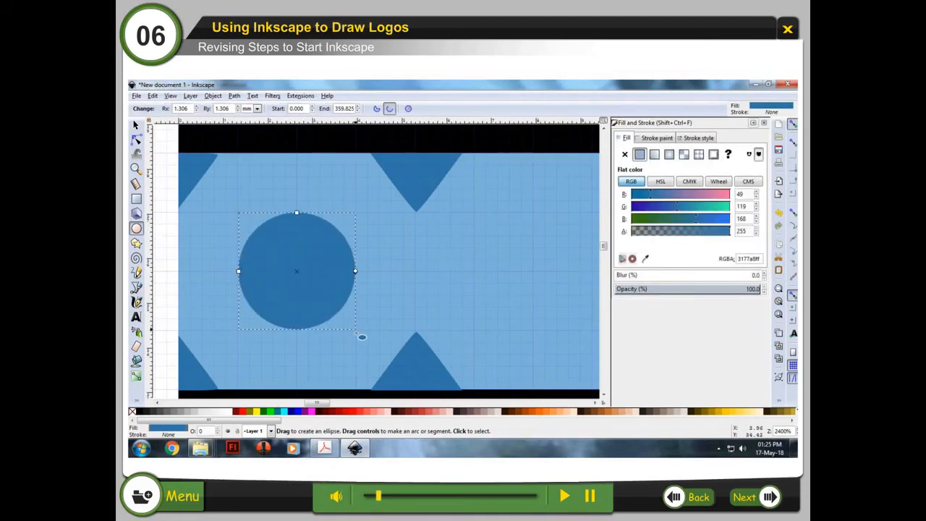
double_click(740, 194)
text(35)
key(Tab)
text(35)
key(Tab)
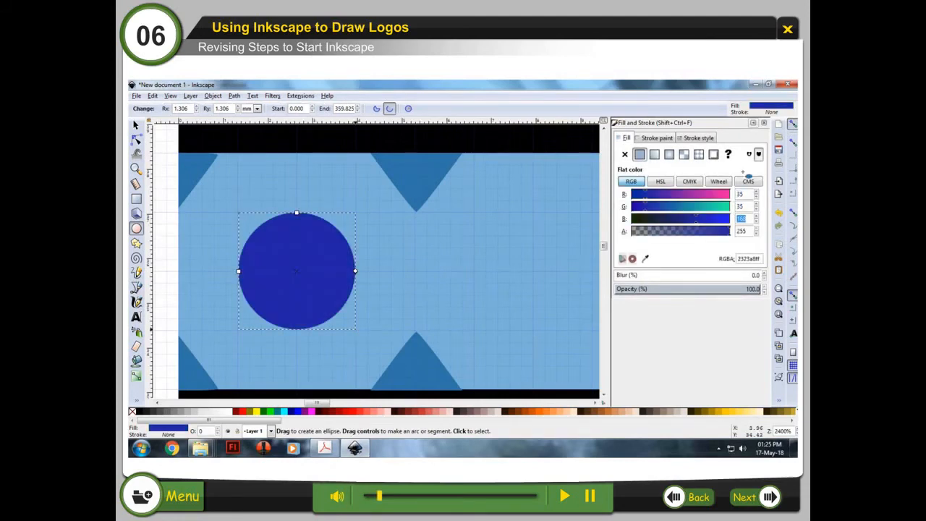
text(35)
key(Return)
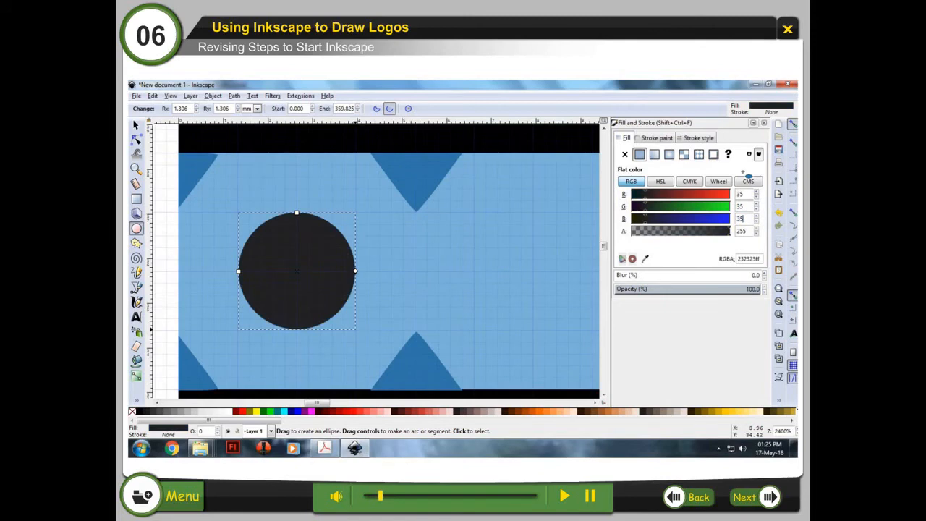
Step: Duplicate the circle and place copies along the blue band to form a row of ten circles
click(136, 126)
click(153, 96)
click(215, 222)
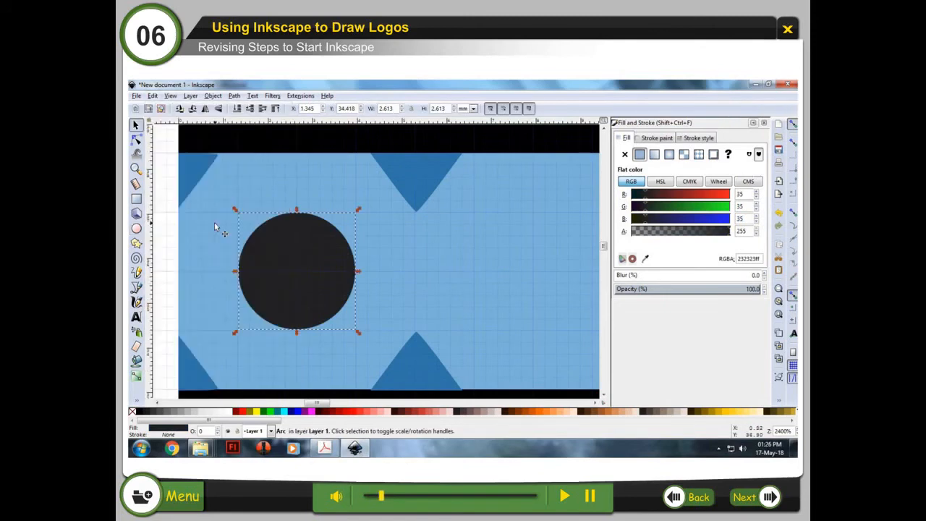
drag(332, 227, 569, 228)
drag(316, 405, 325, 404)
shift+click(206, 284)
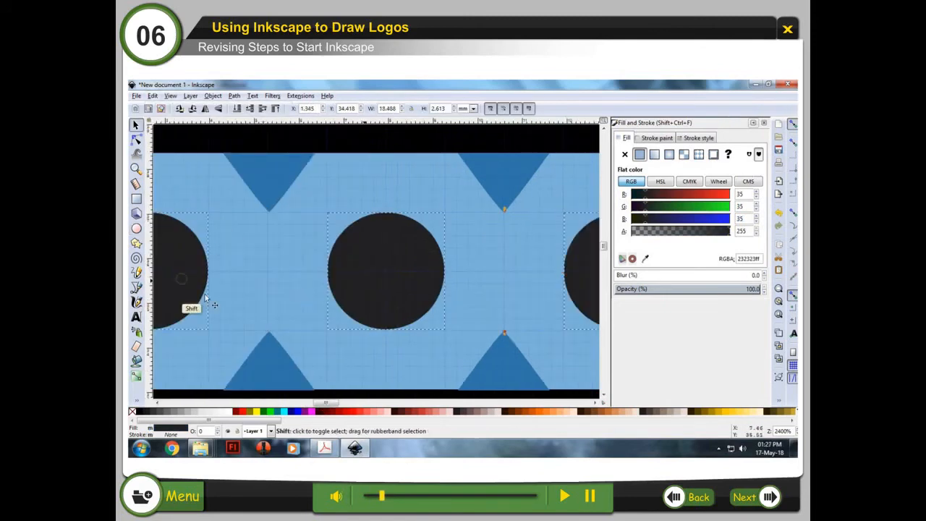
shift+click(182, 280)
drag(338, 403, 370, 398)
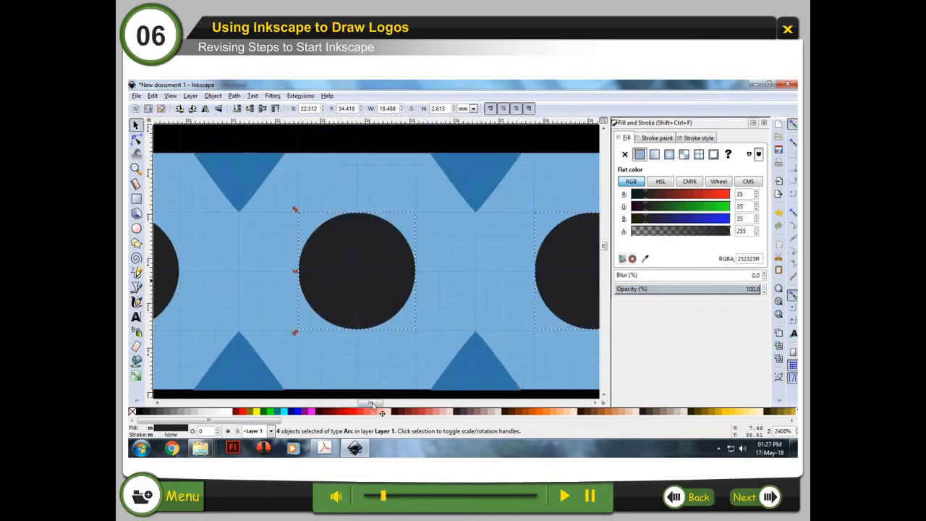
drag(371, 402, 424, 387)
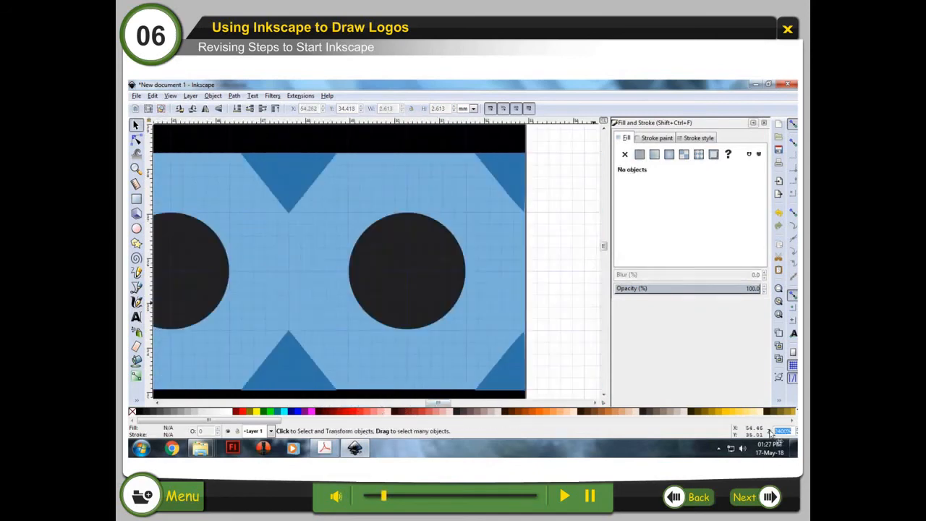
click(136, 168)
click(238, 109)
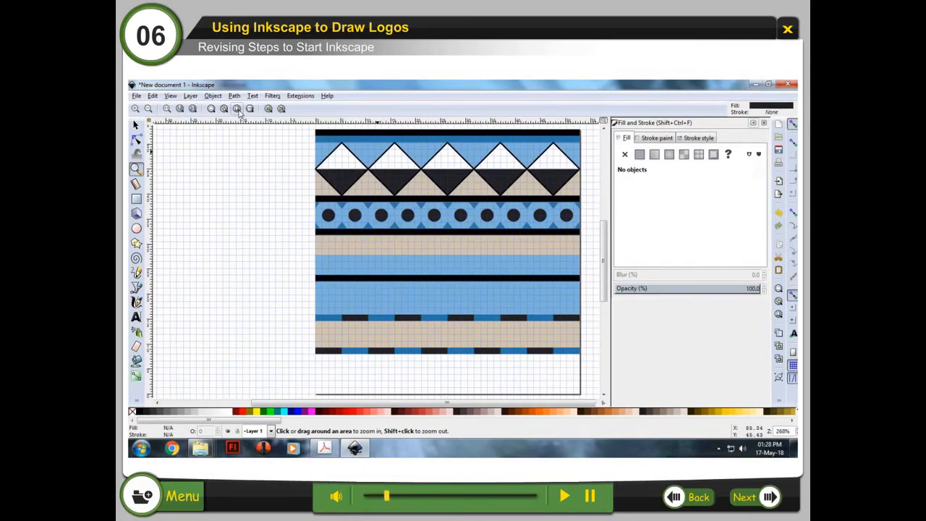
Step: Select all ten circles and give them a 3 px flat stroke colored RGB 49, 119, 168
key(s)
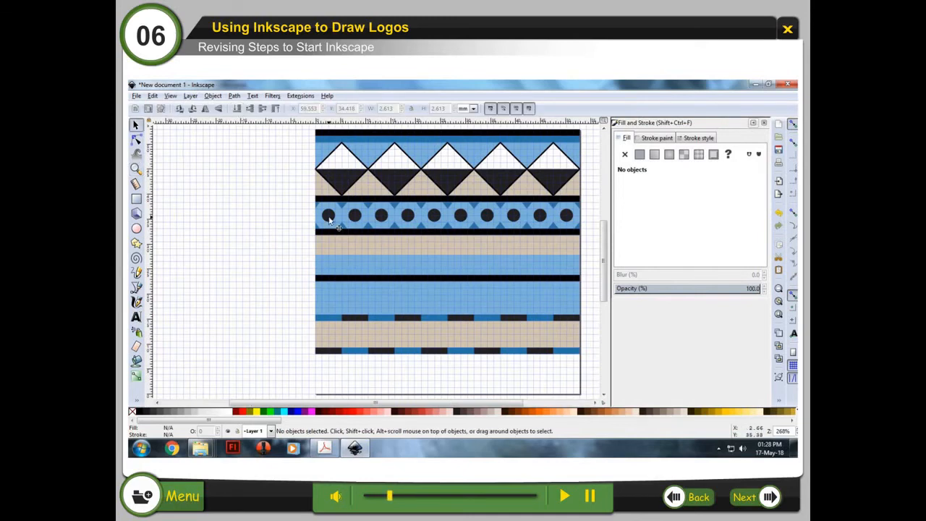
click(330, 219)
shift+click(356, 220)
shift+click(382, 219)
shift+click(411, 220)
shift+click(434, 217)
shift+click(461, 217)
shift+click(487, 216)
shift+click(513, 217)
shift+click(540, 217)
shift+click(564, 219)
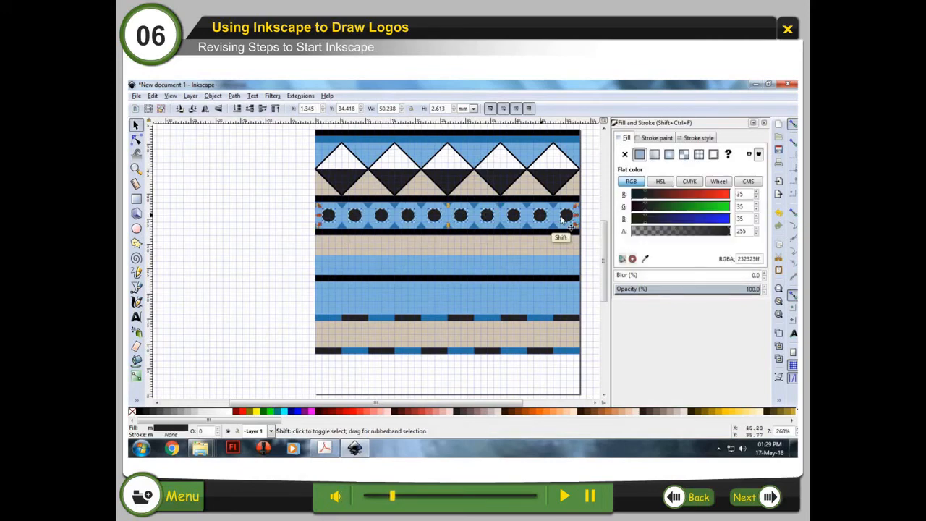
click(659, 137)
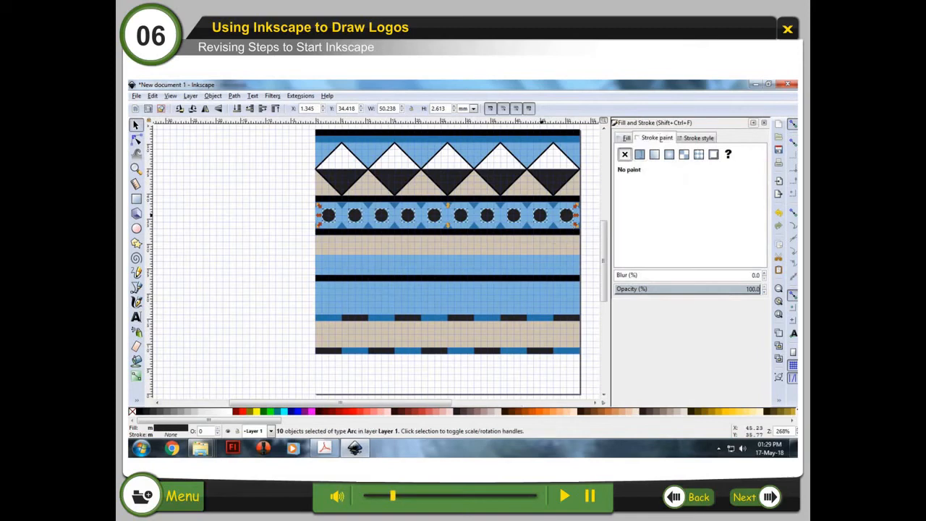
click(640, 154)
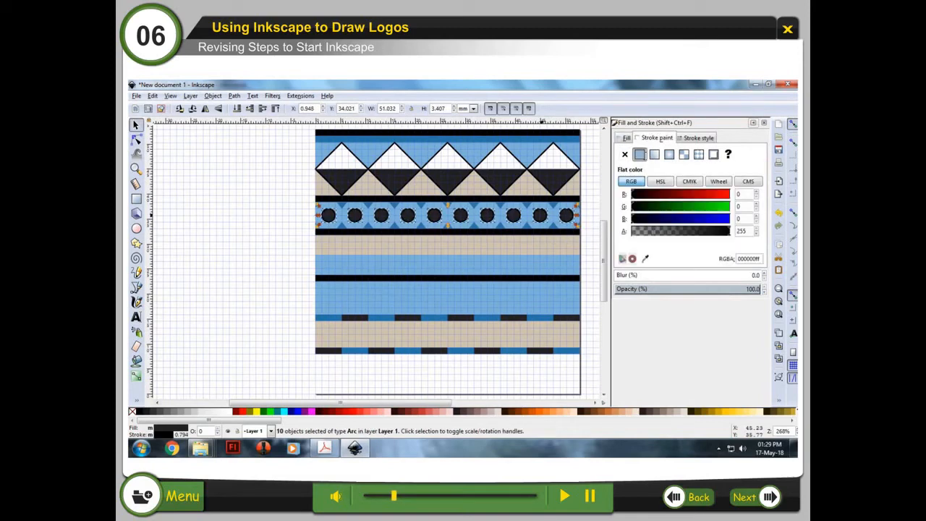
double_click(738, 194)
text(49)
key(Tab)
text(119)
key(Tab)
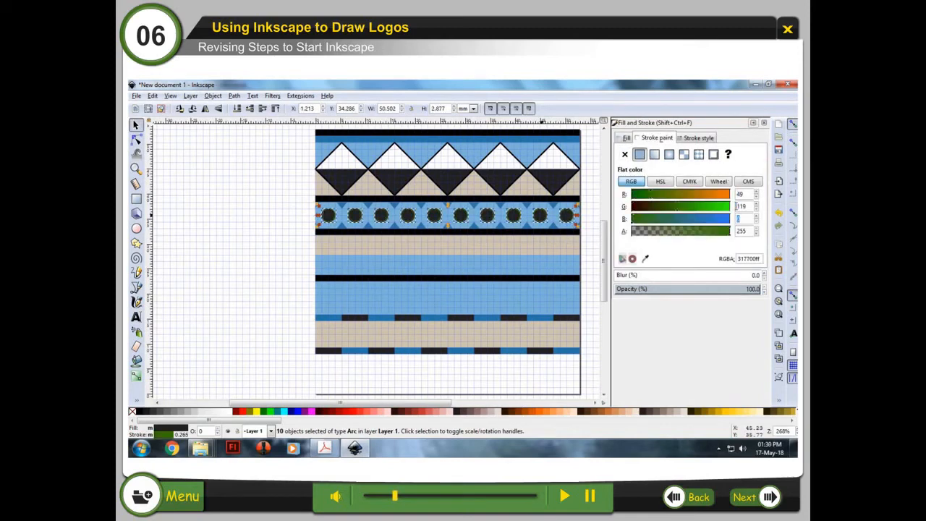
text(168)
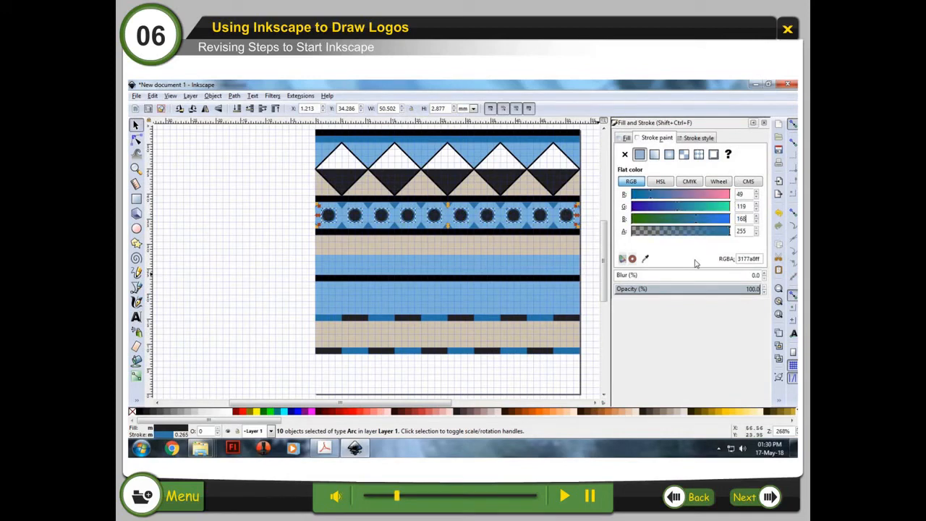
click(697, 139)
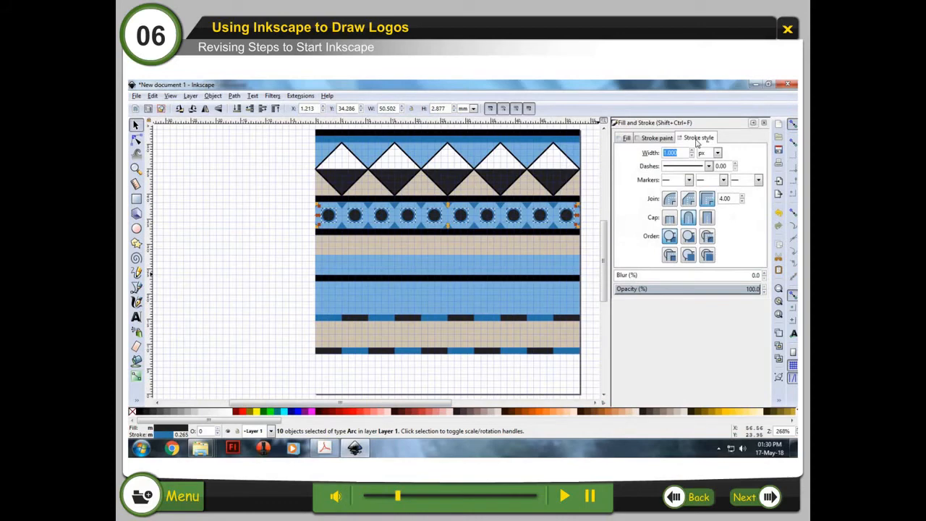
text(3)
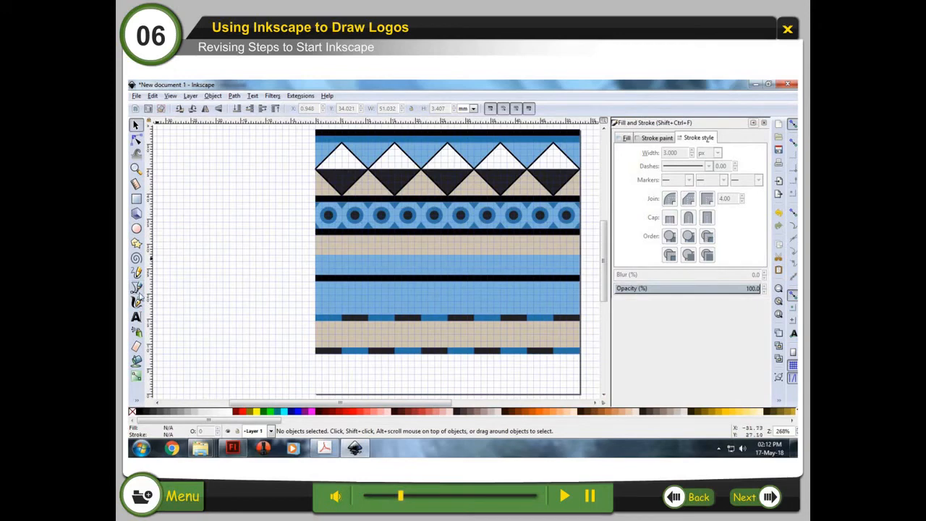
Step: With the pen tool draw a parallelogram at the left of the beige band, fill it RGB 35, 35, 35 and remove its stroke
click(137, 289)
click(314, 242)
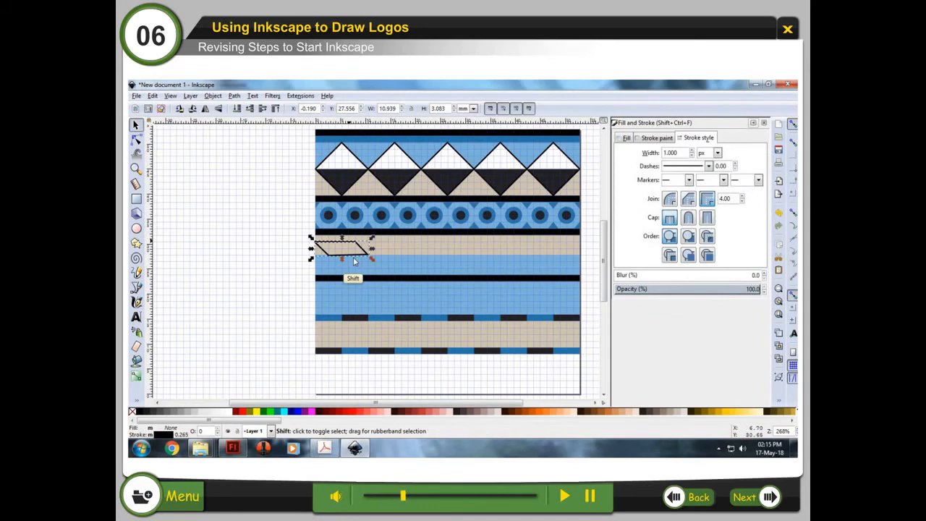
click(625, 138)
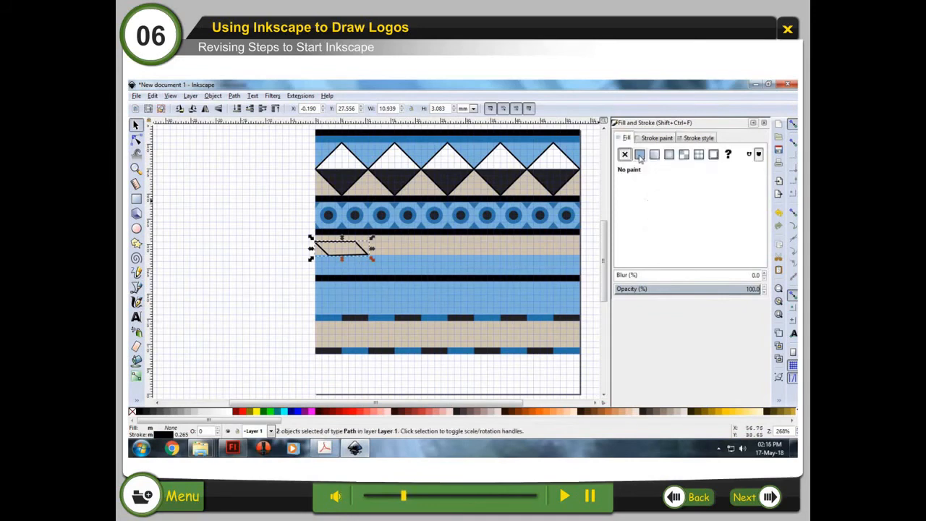
click(640, 154)
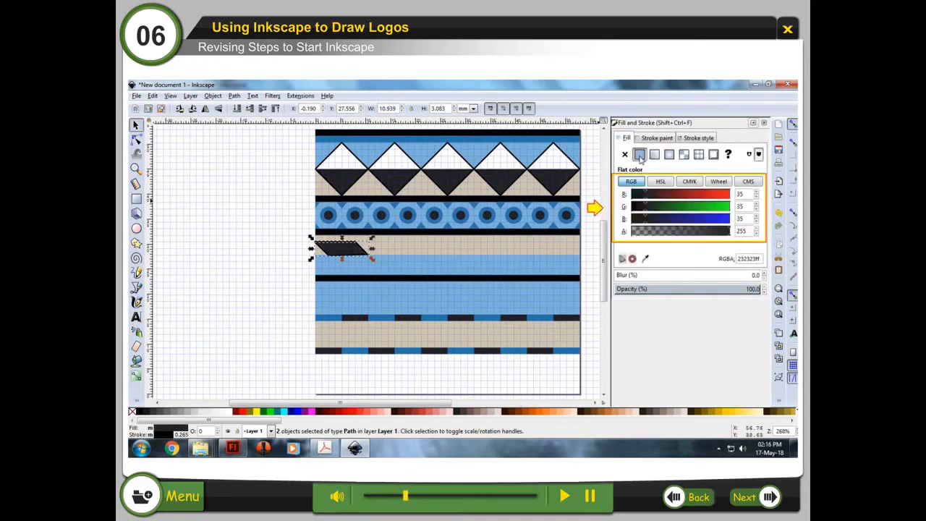
click(659, 138)
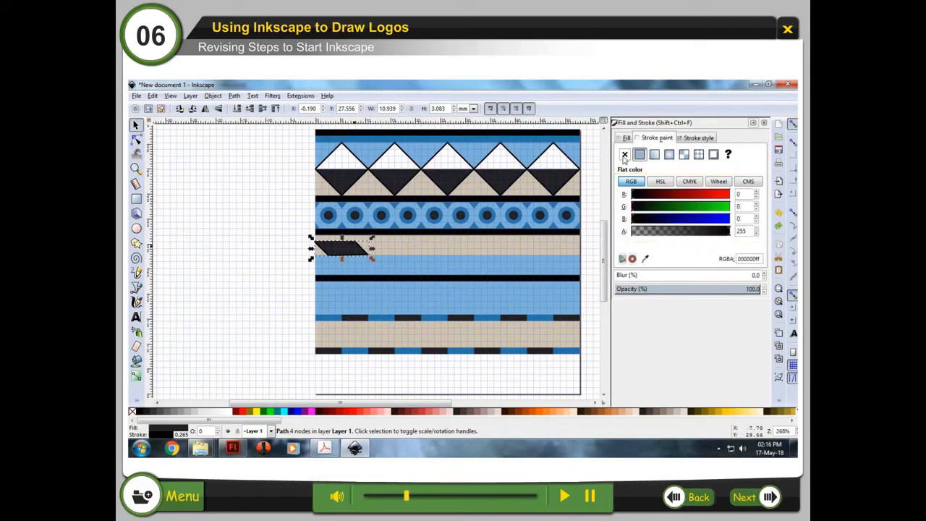
click(625, 155)
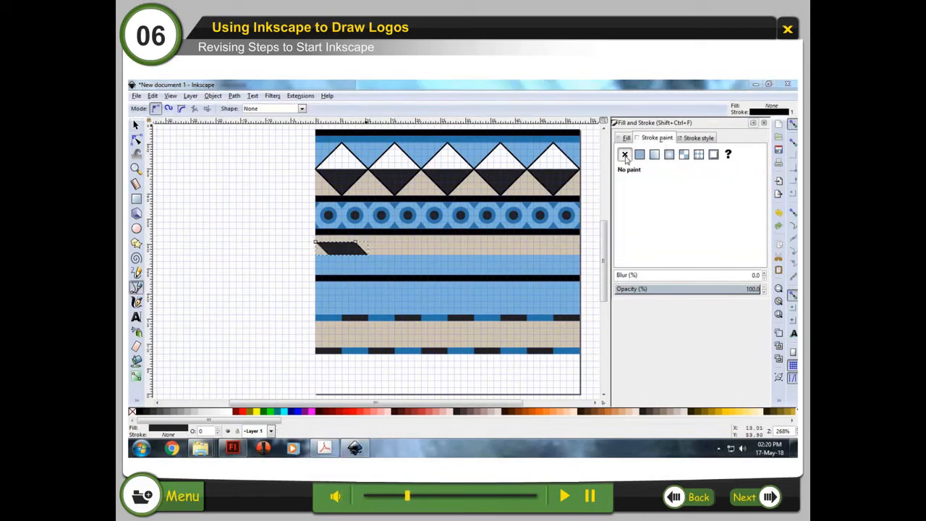
Step: Duplicate the parallelogram and flip the copy vertically to sit below it
click(153, 96)
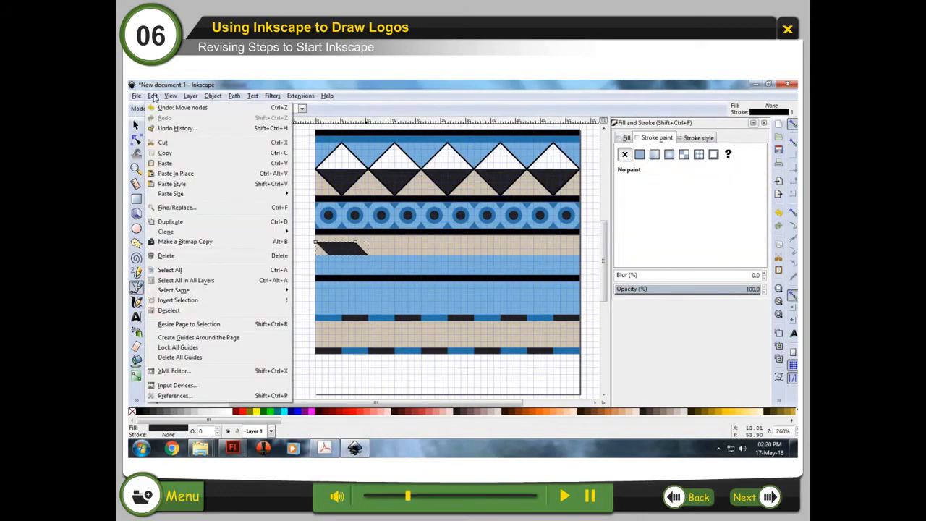
click(207, 223)
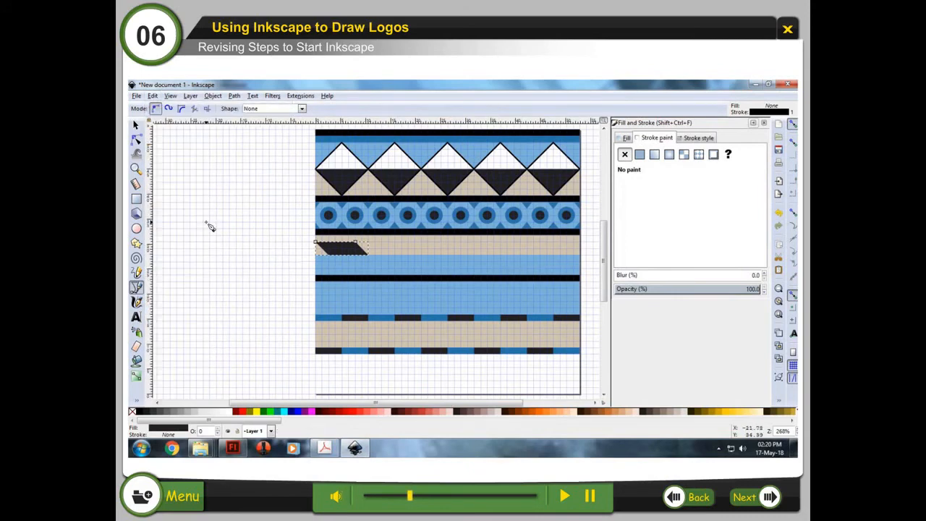
click(213, 95)
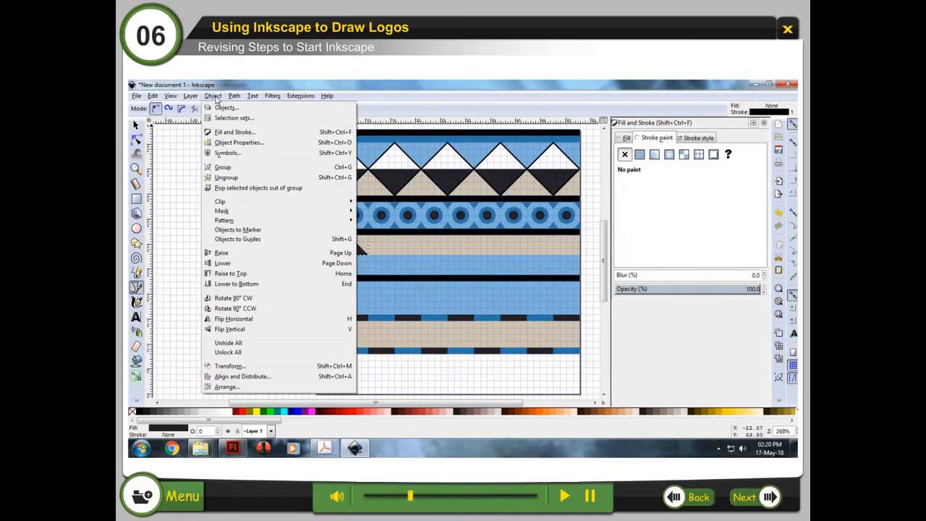
click(264, 333)
key(s)
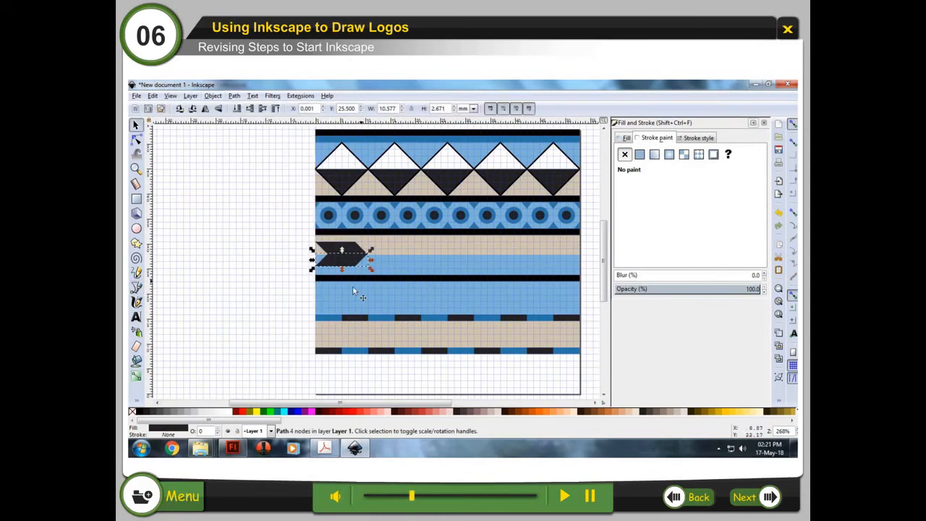
Step: Give the flipped copy a flat white fill of RGB 255, 255, 255
click(627, 138)
click(640, 155)
text(255)
key(Tab)
text(255)
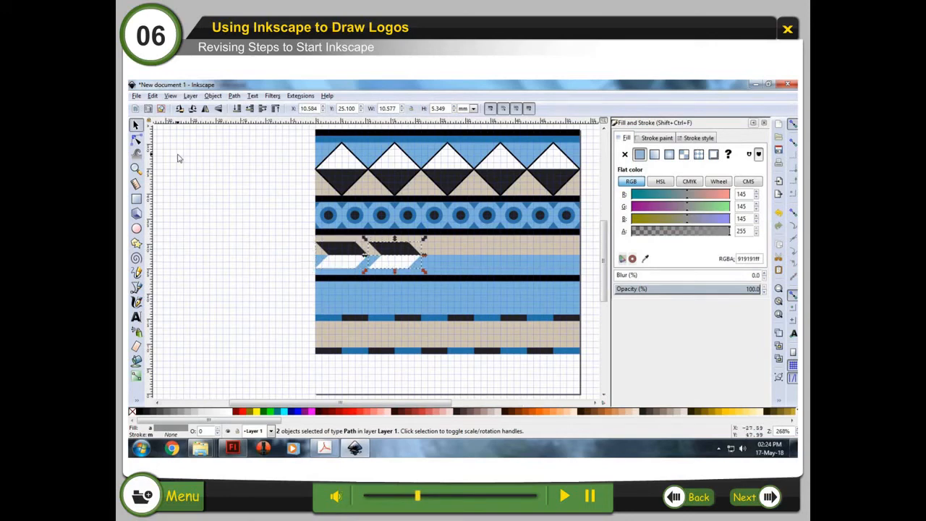
Step: Repeatedly duplicate the parallelogram pair and shift each copy right to fill the band across
key(ctrl+d)
key(shift+Right)
key(shift+Right)
key(ctrl+d)
key(shift+Right)
key(shift+Right)
key(ctrl+d)
key(shift+Right)
key(shift+Right)
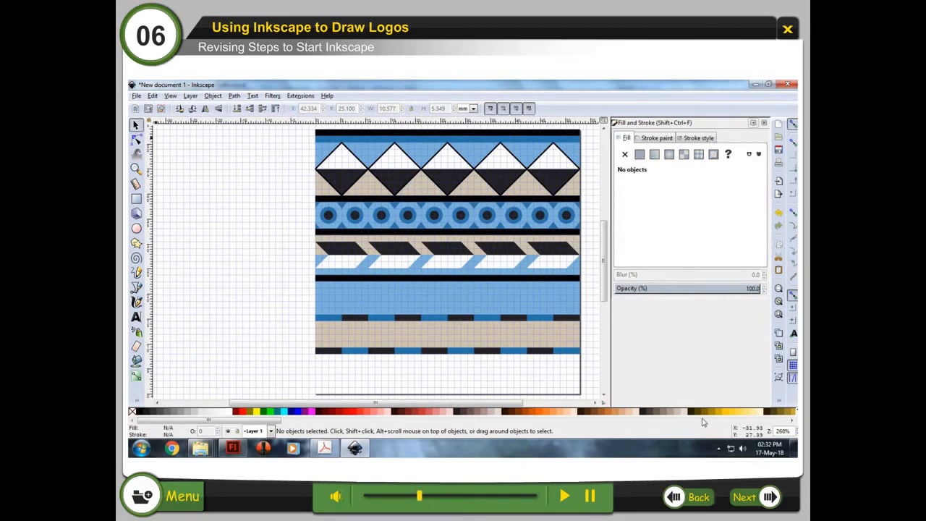
Step: With the rectangle tool draw small white and black squares forming a checker and cross motif at the left of the light blue band
click(137, 201)
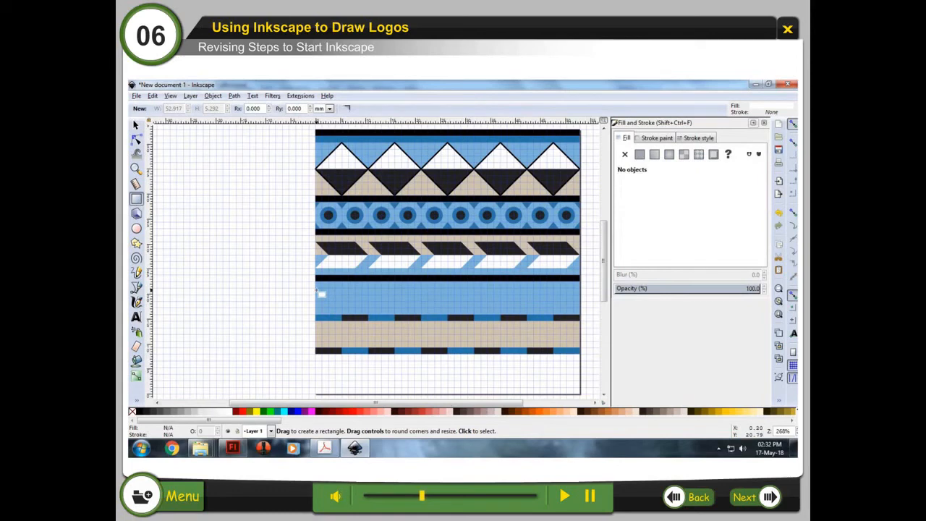
drag(320, 293, 332, 293)
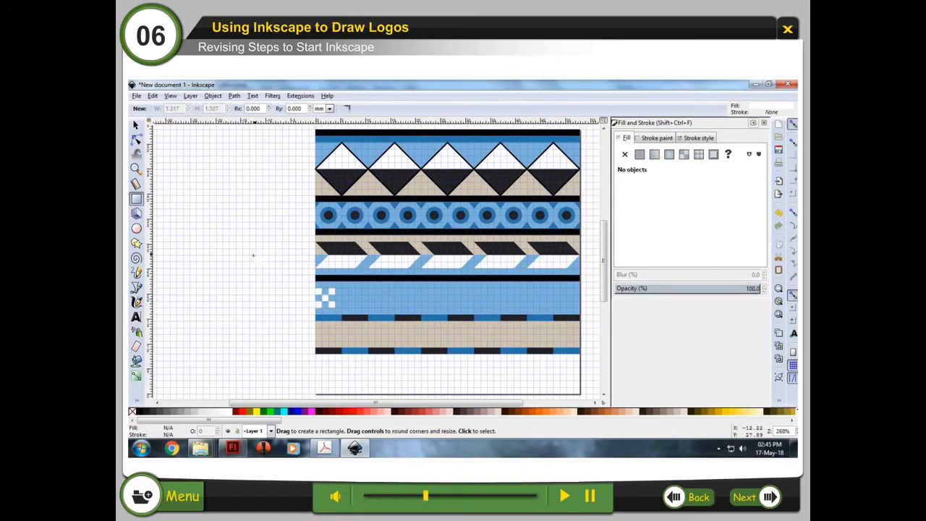
click(345, 299)
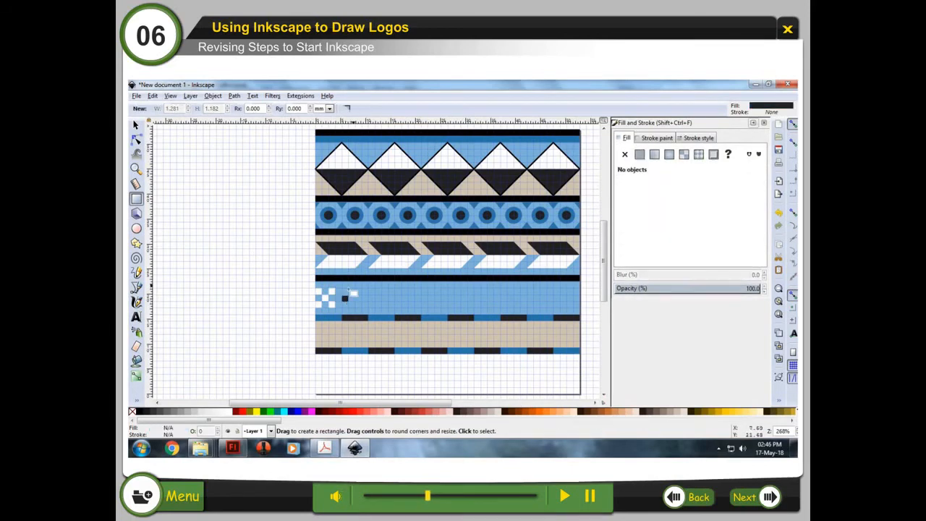
drag(349, 288, 355, 296)
drag(348, 302, 355, 309)
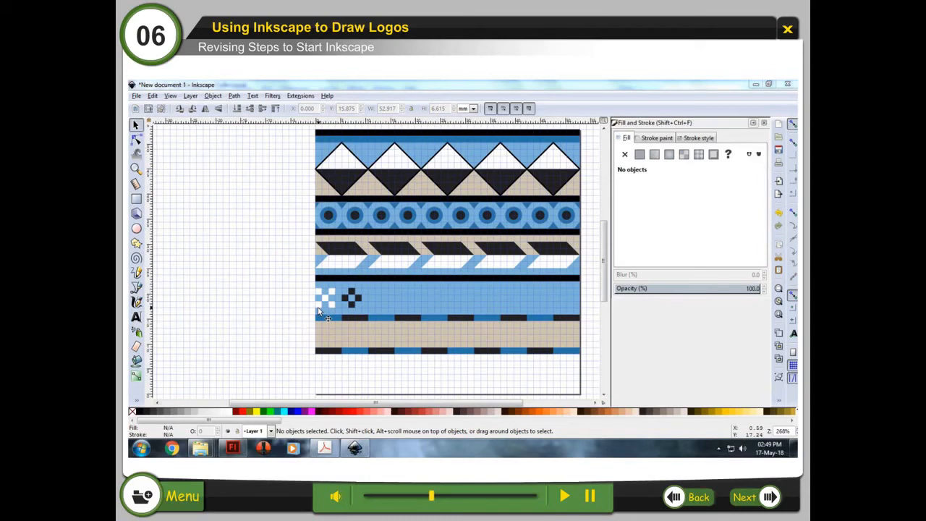
Step: Select the nine squares of the motif, then repeatedly duplicate them and shift each copy right across the band
click(318, 304)
shift+click(319, 293)
shift+click(325, 298)
shift+click(332, 304)
shift+click(345, 298)
shift+click(352, 292)
shift+click(358, 298)
shift+click(351, 305)
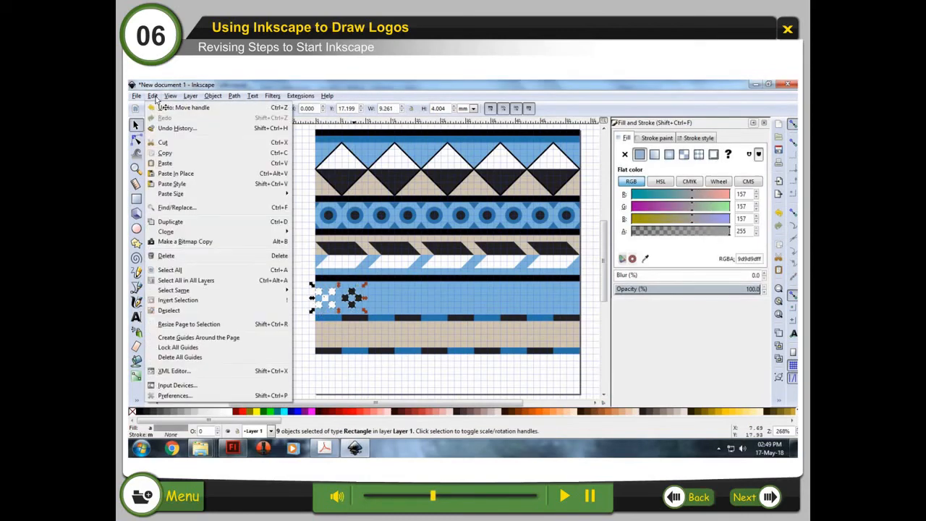
click(210, 224)
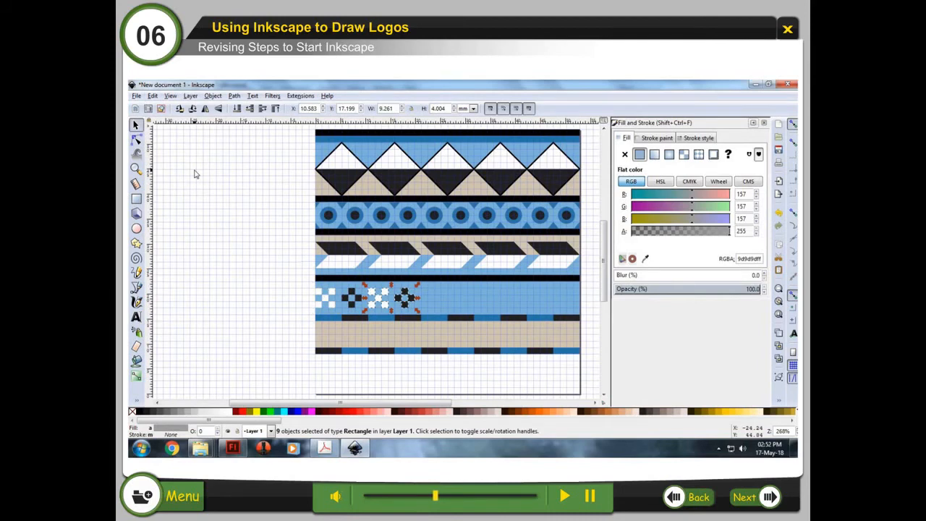
key(ctrl+d)
key(shift+Right)
key(shift+Right)
key(ctrl+d)
key(shift+Right)
key(shift+Right)
key(ctrl+d)
key(shift+Right)
key(shift+Right)
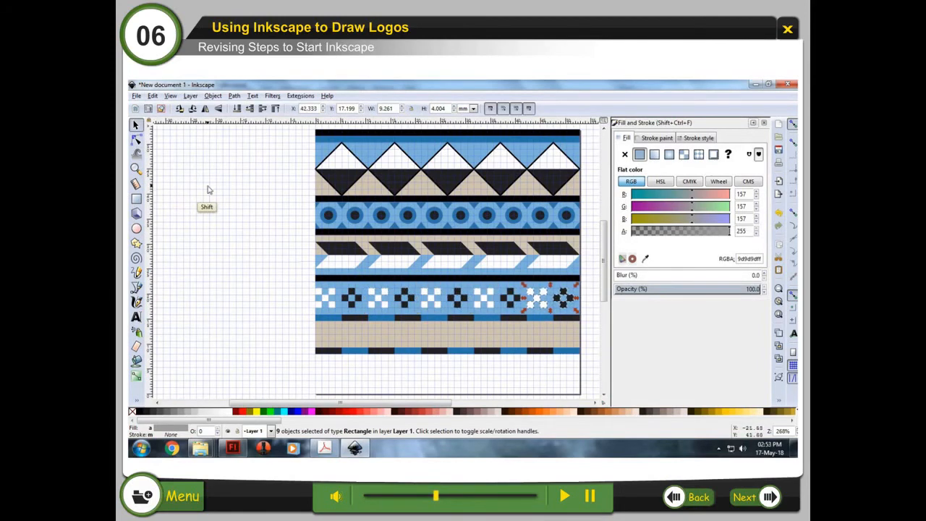
key(Escape)
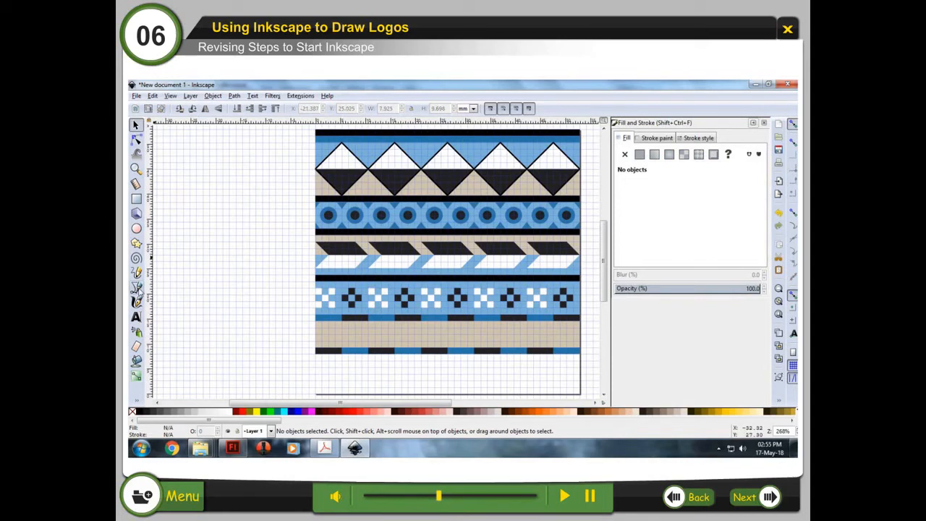
Step: With the pen tool draw a right-pointing triangle at the left end of the beige band
click(135, 287)
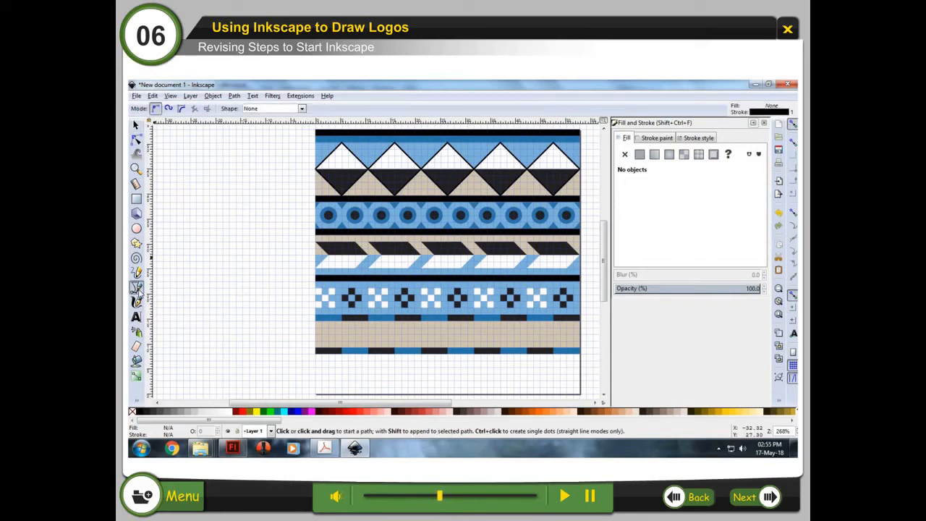
click(315, 330)
click(342, 334)
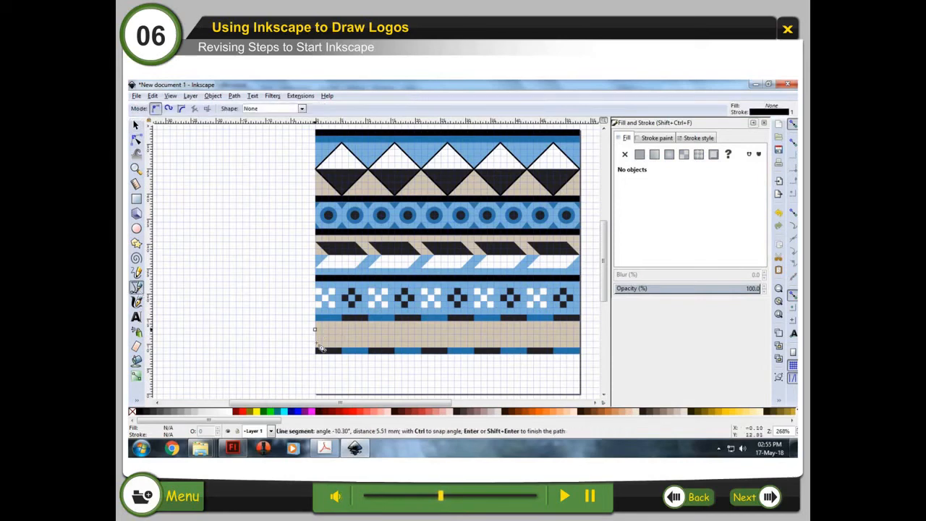
double_click(315, 343)
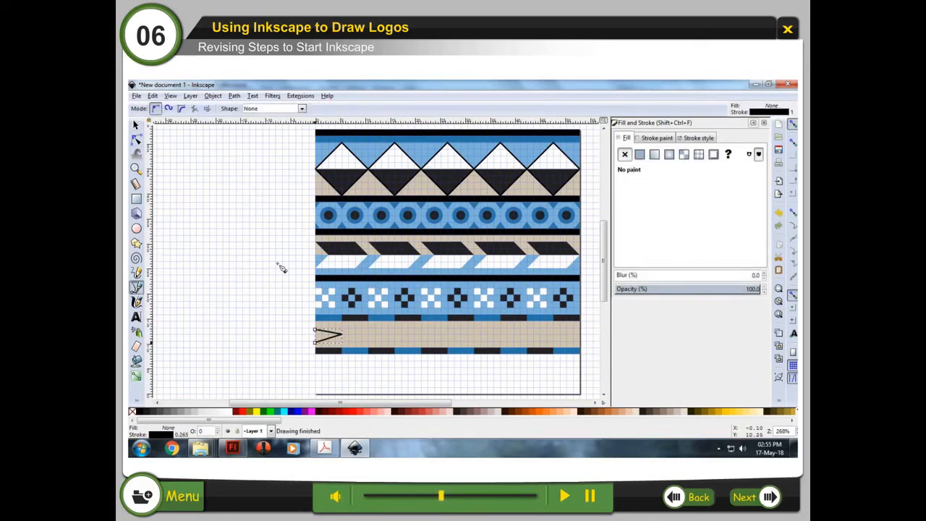
Step: Give the triangle a flat fill of RGB 35, 35, 35 and remove its stroke
click(640, 154)
text(35)
key(Tab)
text(35)
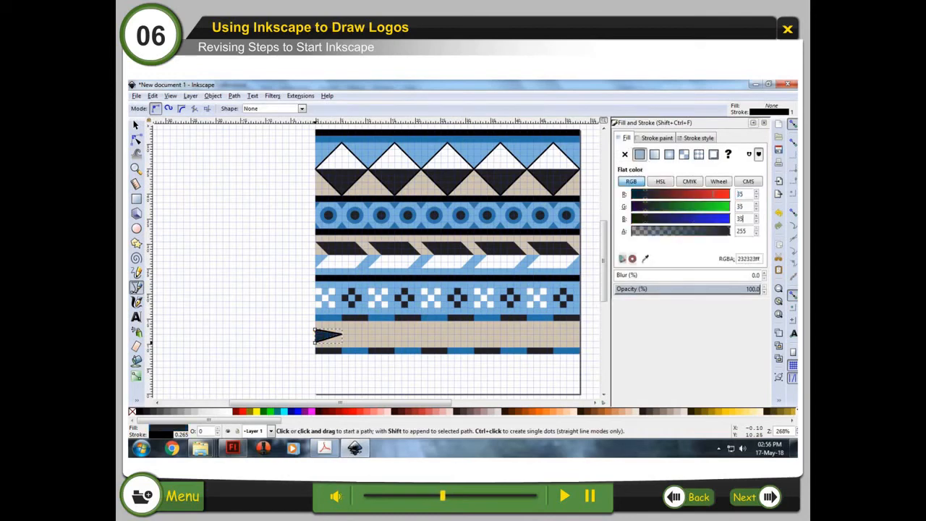
click(660, 138)
click(626, 154)
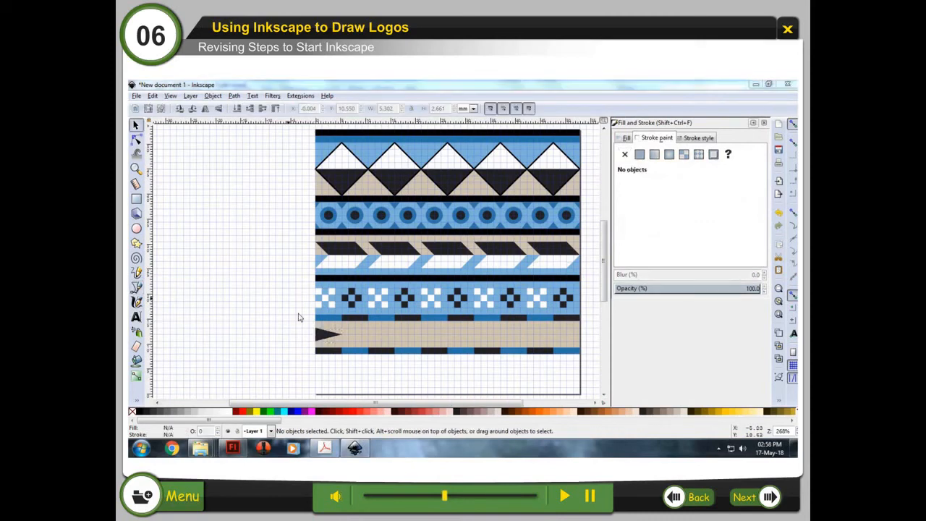
Step: Duplicate the triangle and give the copy a flat fill of RGB 125, 179, 217
click(323, 335)
click(153, 96)
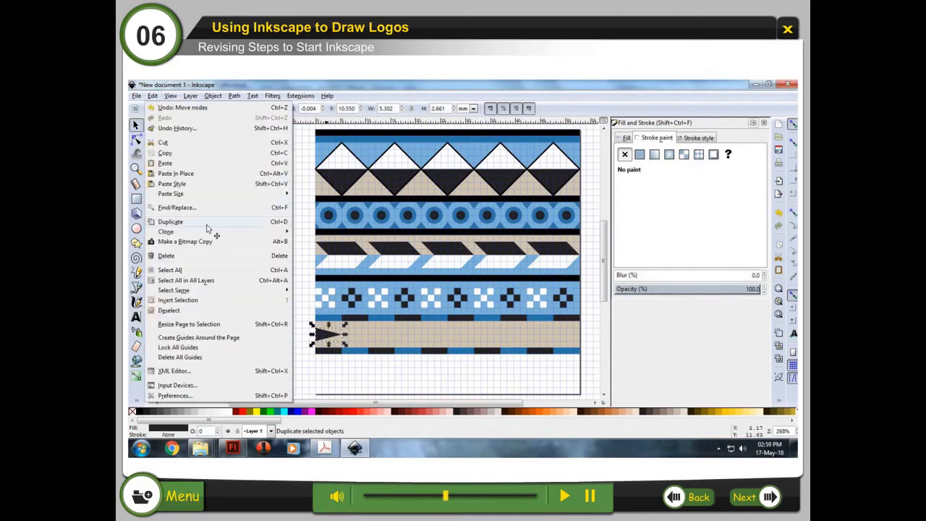
click(207, 225)
click(626, 138)
double_click(741, 195)
text(125)
key(Tab)
text(179)
key(Tab)
text(217)
Step: Duplicate the light blue triangle and move the copy right beside it
click(153, 96)
click(205, 224)
drag(350, 335, 377, 335)
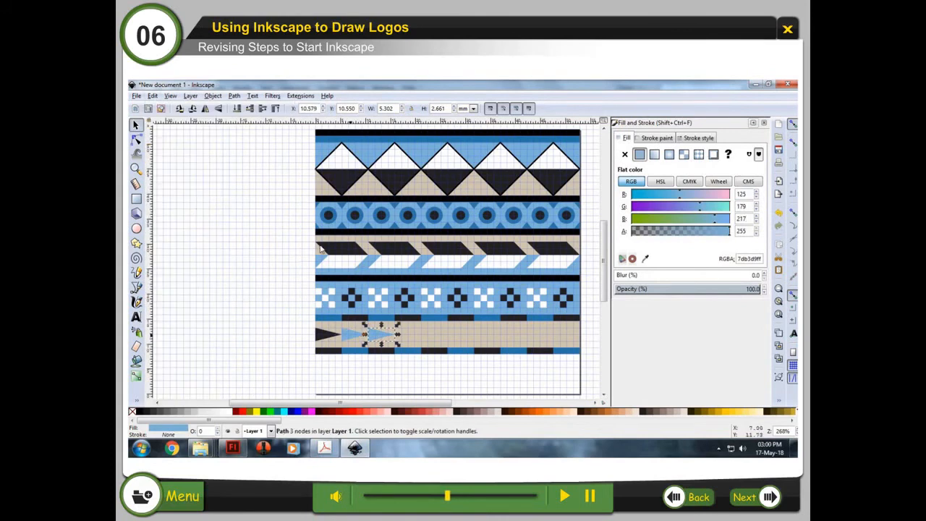
Step: Duplicate the last triangle, shift it right, and fill it RGB 40, 119, 168
click(153, 96)
click(200, 224)
key(shift+Right)
double_click(741, 195)
text(40)
key(Tab)
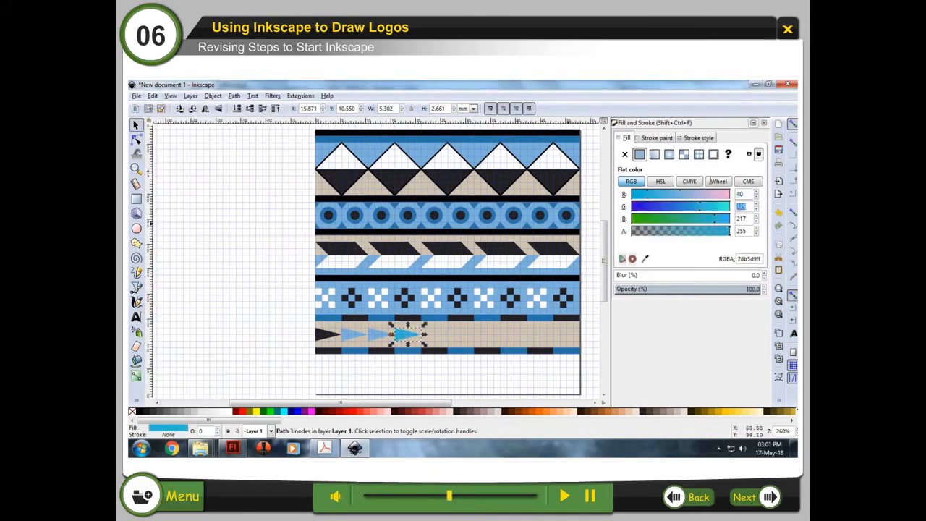
text(119)
key(Tab)
text(168)
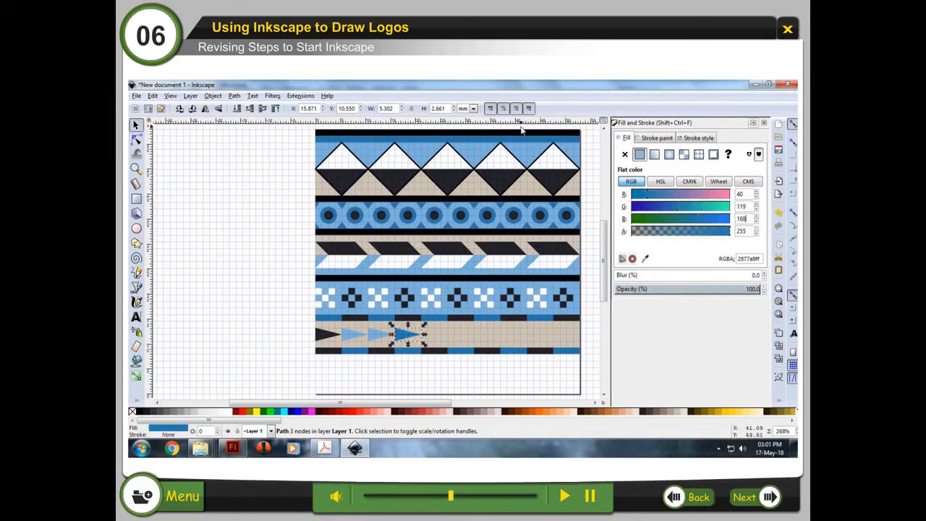
Step: Add another triangle copy further right, pointing left, and fill it RGB 35, 35, 35
click(152, 95)
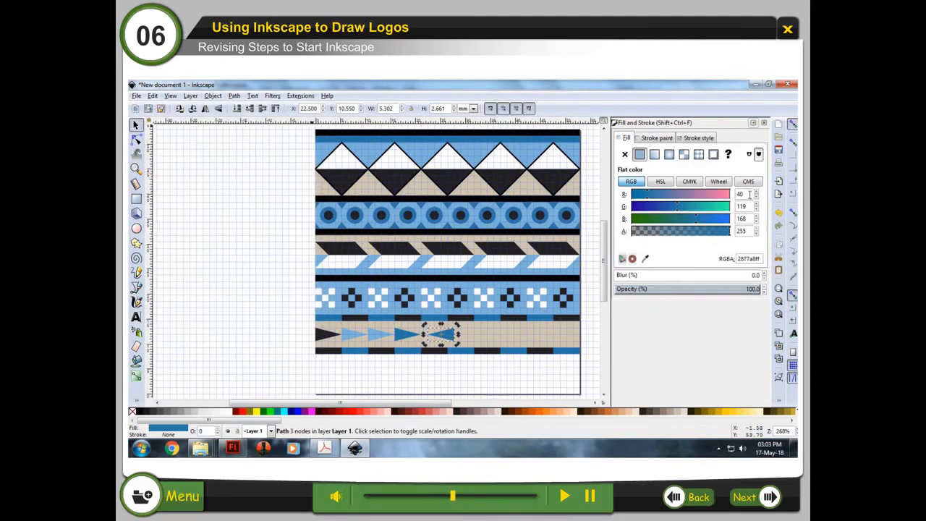
click(231, 316)
text(35)
key(Tab)
text(35)
key(Tab)
text(35)
key(Return)
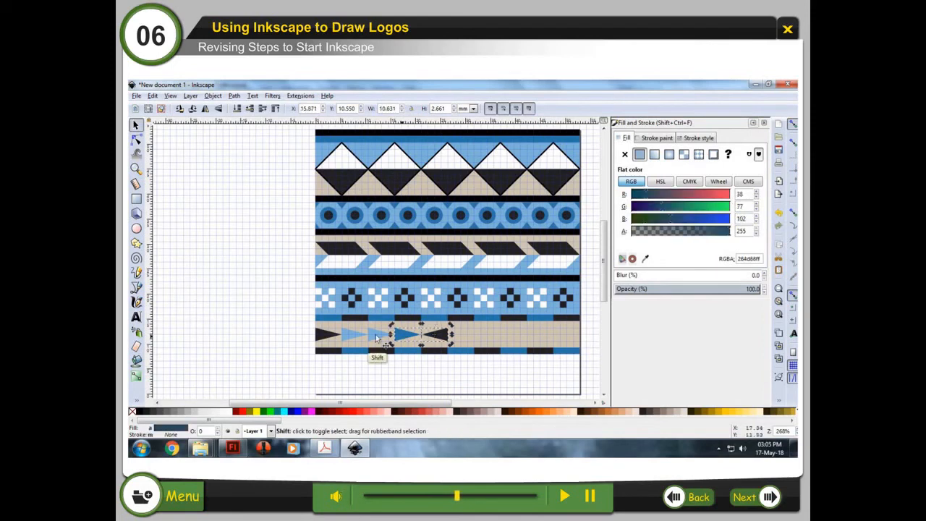
Step: Select the five triangles, duplicate them, and shift the copies right to complete the beige band
shift+click(376, 335)
shift+click(353, 336)
shift+click(331, 338)
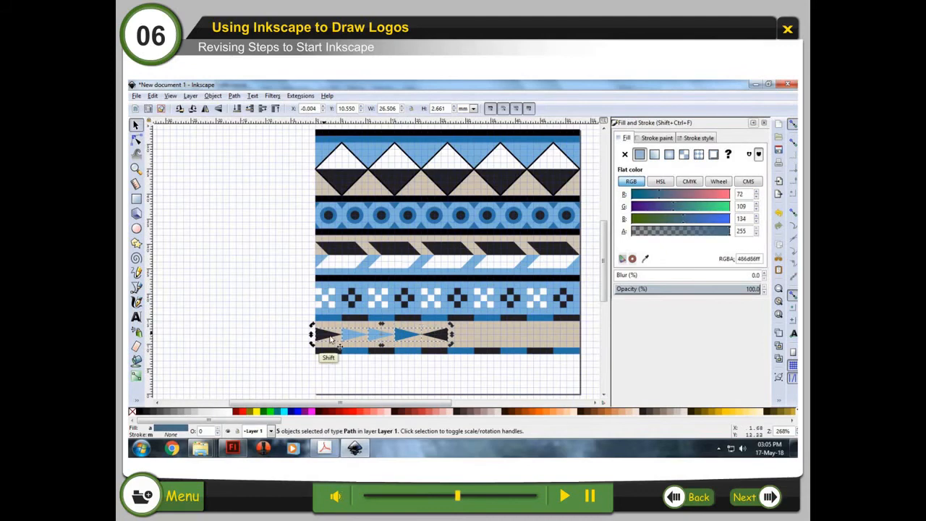
click(153, 95)
click(196, 221)
key(shift+Right)
key(shift+Right)
key(shift+Right)
key(shift+Right)
key(shift+Right)
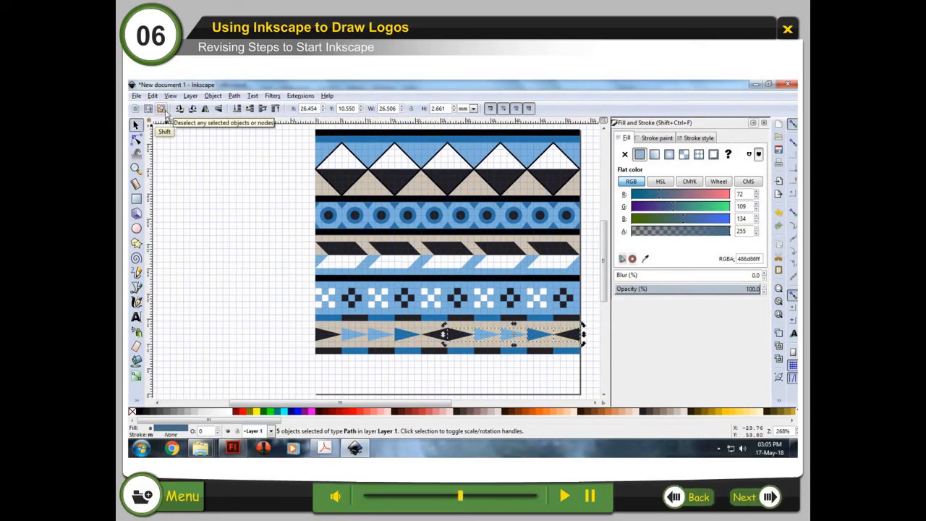
click(162, 109)
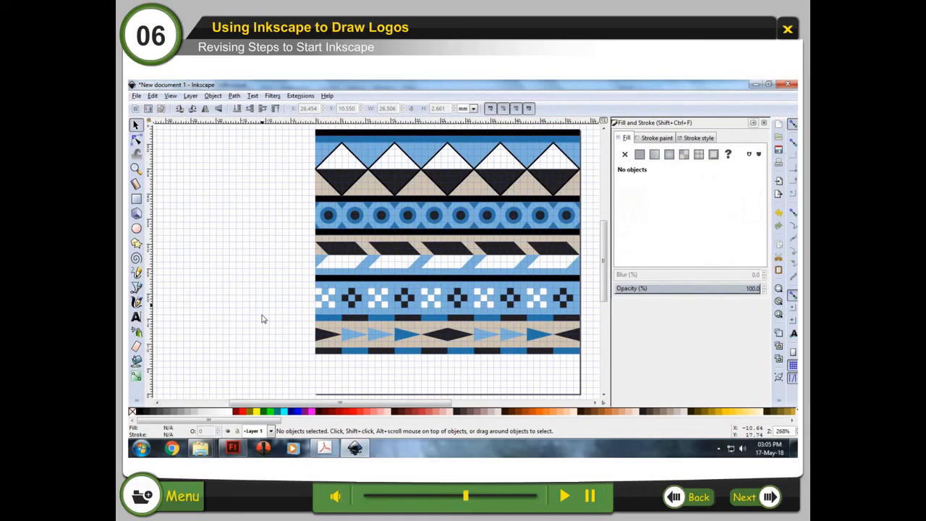
Step: With the pen tool draw a tall narrow triangle at the bottom left of the page and remove its stroke
click(136, 287)
click(316, 394)
click(322, 354)
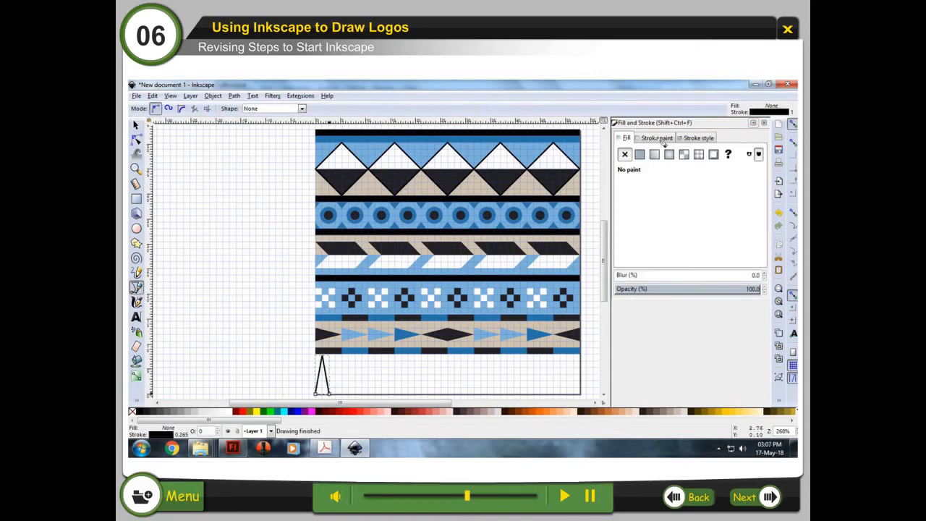
click(639, 154)
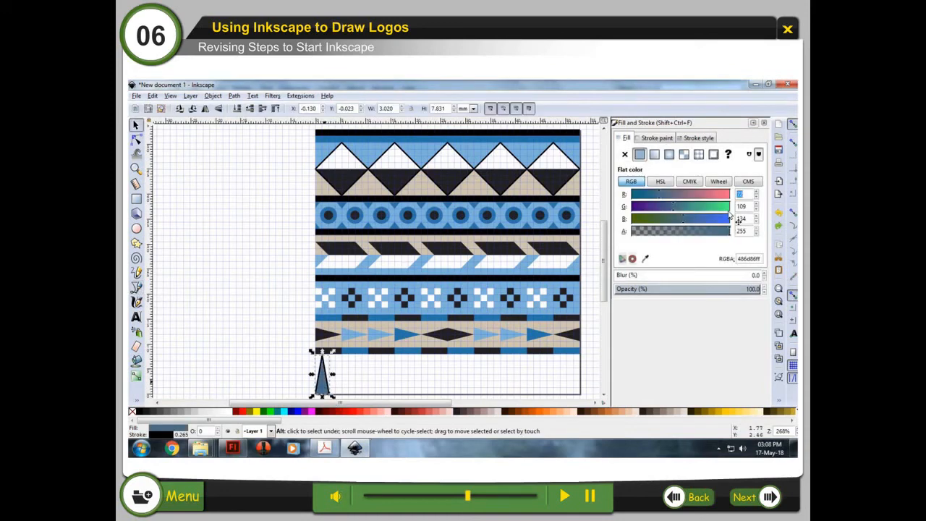
click(660, 138)
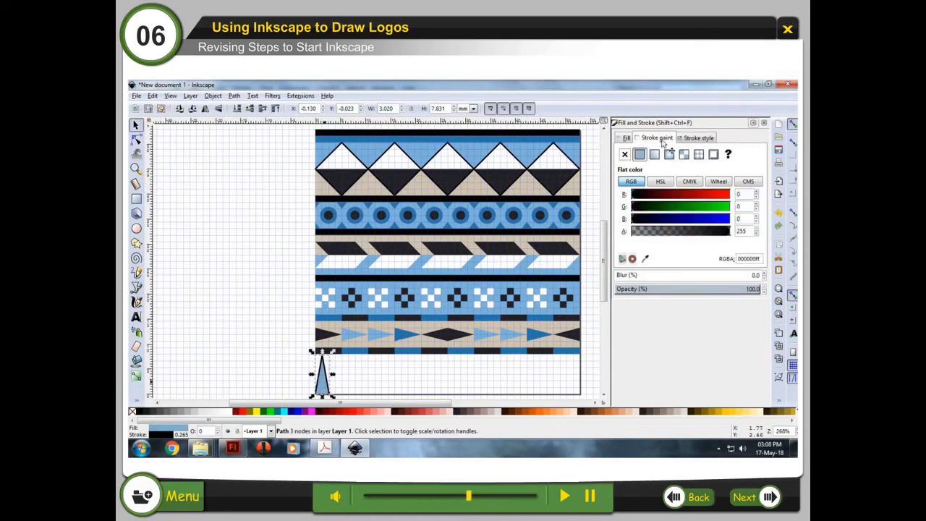
click(624, 155)
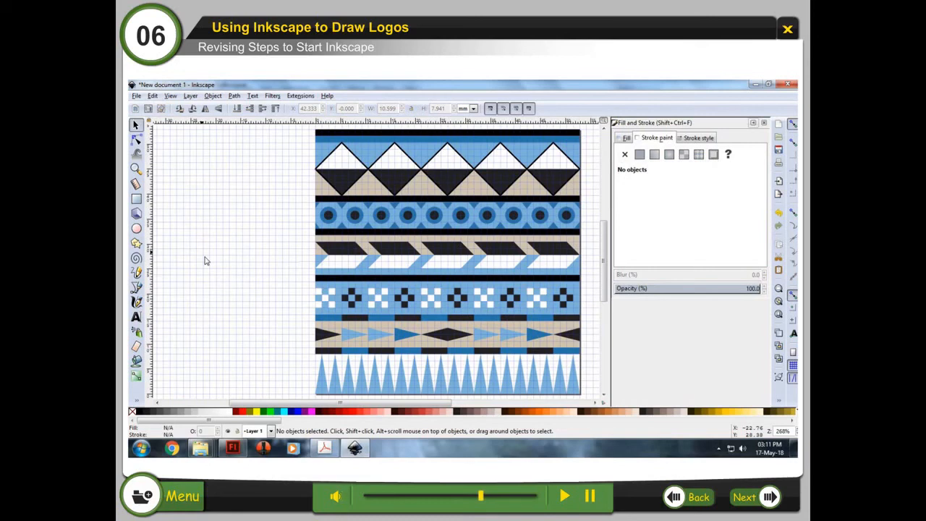
Step: Select the two top zigzag triangle rows and set their stroke width to 0
click(355, 190)
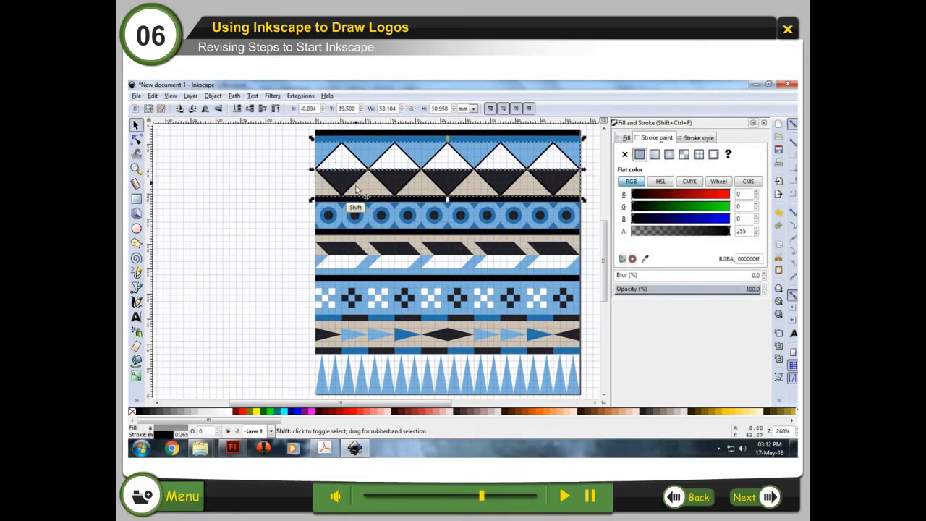
shift+click(356, 189)
click(696, 138)
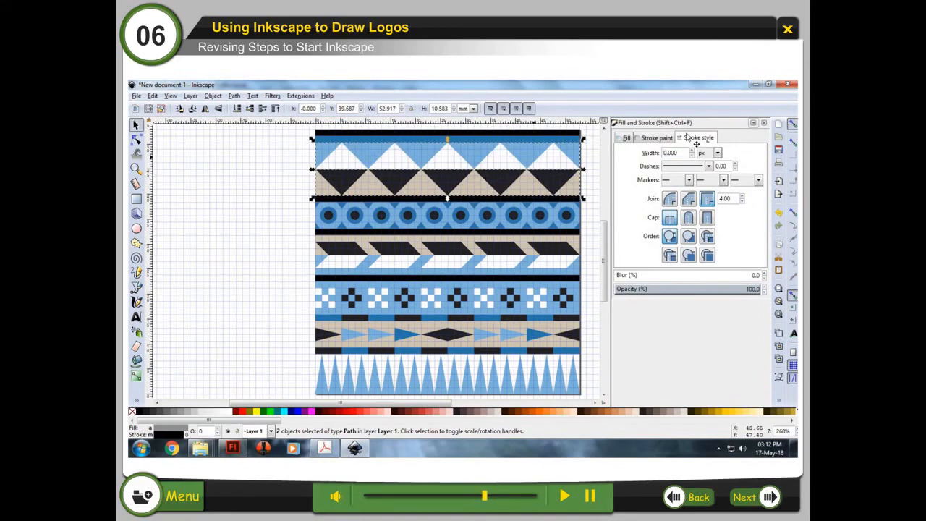
click(276, 184)
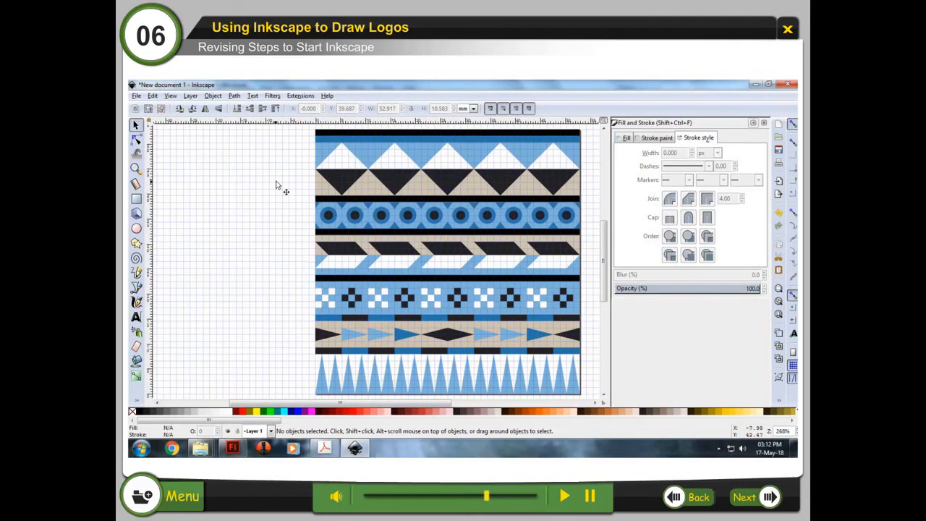
Step: Save the drawing as Design in Inkscape SVG format
click(136, 96)
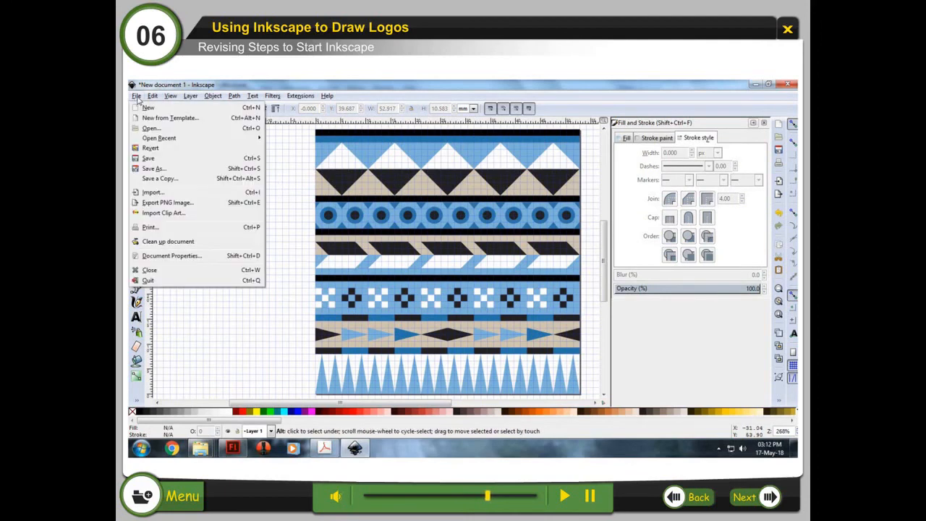
click(175, 162)
text(Design)
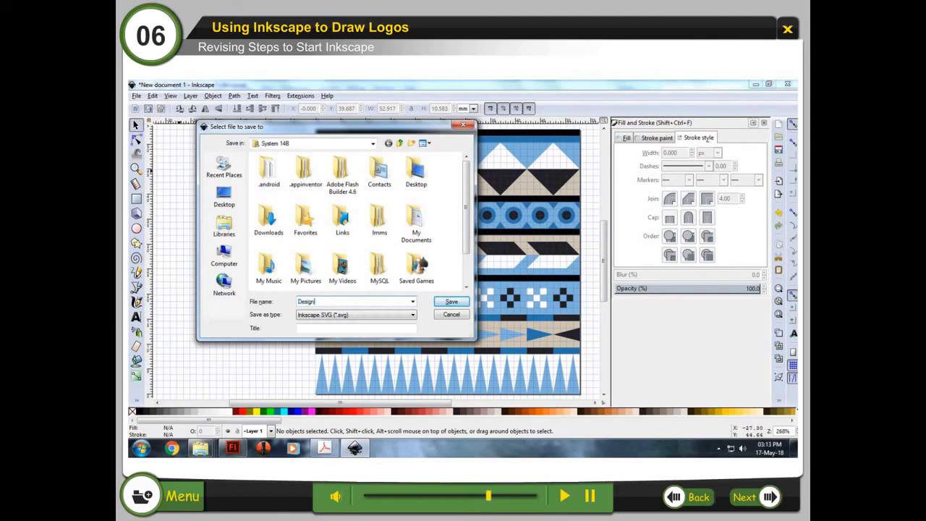
click(450, 302)
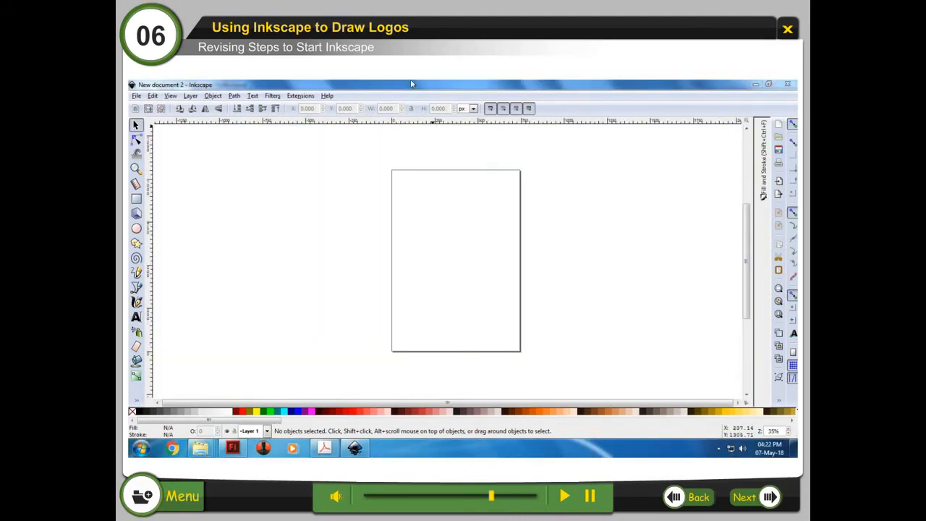
Step: On a new page, create the text CMD with the text tool in Impact Condensed at size 32
click(135, 317)
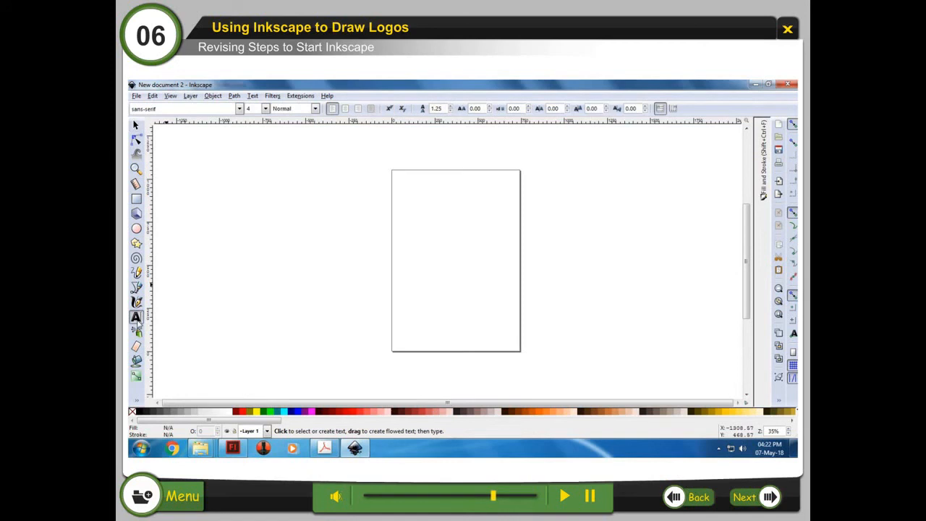
click(416, 207)
text(SMD)
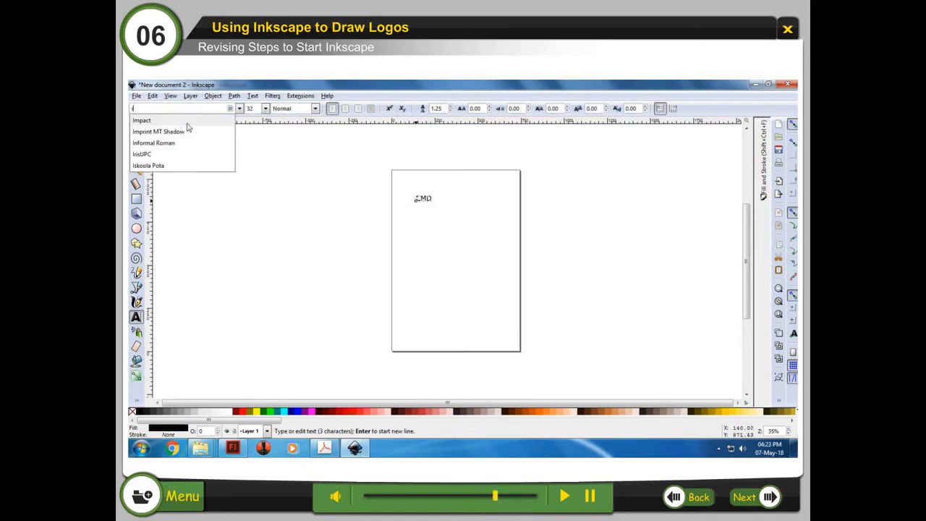
click(189, 124)
click(136, 125)
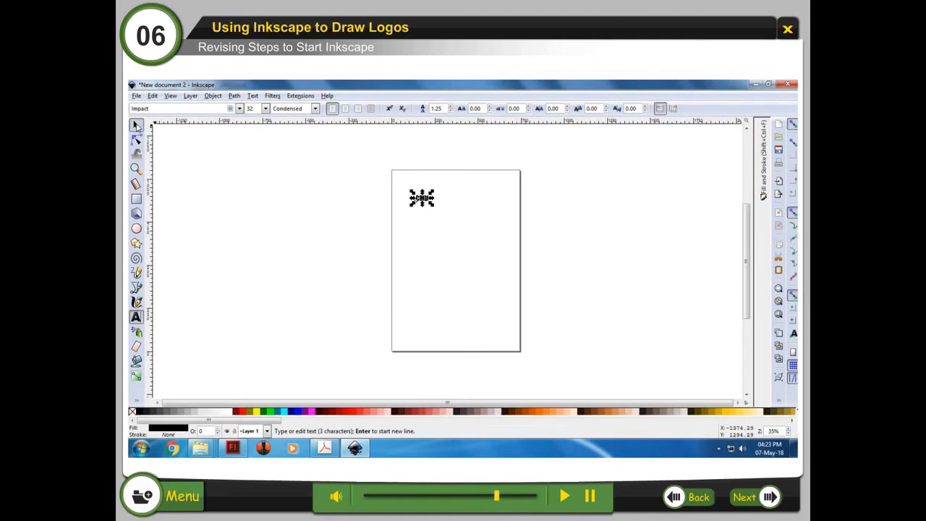
Step: Enlarge the CMD text and nudge it right and down near the top centre of the page
click(135, 125)
drag(431, 206, 455, 280)
key(Right)
key(Right)
key(Right)
key(Right)
key(Right)
key(Right)
key(Right)
key(Right)
key(Right)
key(Right)
key(Down)
key(Down)
key(Down)
key(Down)
key(Down)
key(Down)
key(Down)
key(Down)
key(Down)
key(Down)
key(Right)
key(Right)
key(Right)
key(Right)
key(Down)
key(Down)
key(Down)
key(Down)
key(Down)
key(Down)
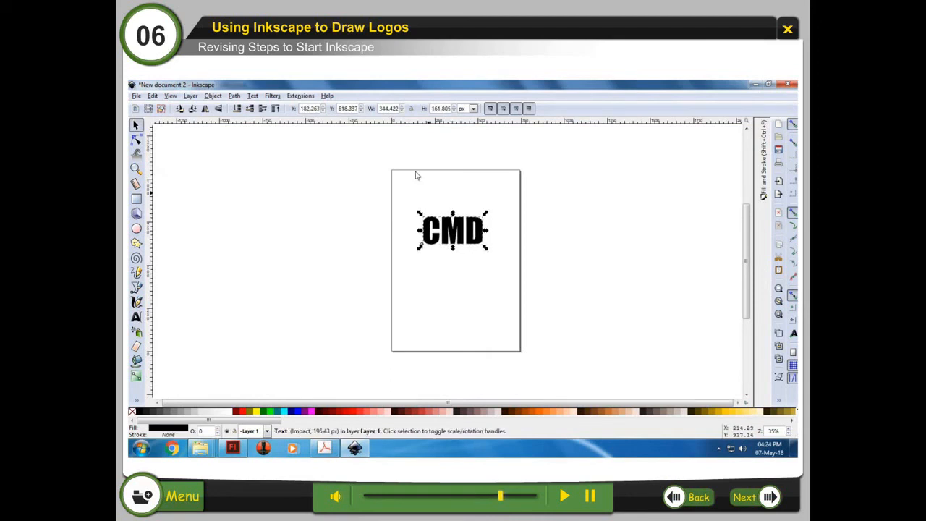
Step: Convert the CMD text into a single path by turning it into a path, ungrouping it and uniting the letters
click(235, 97)
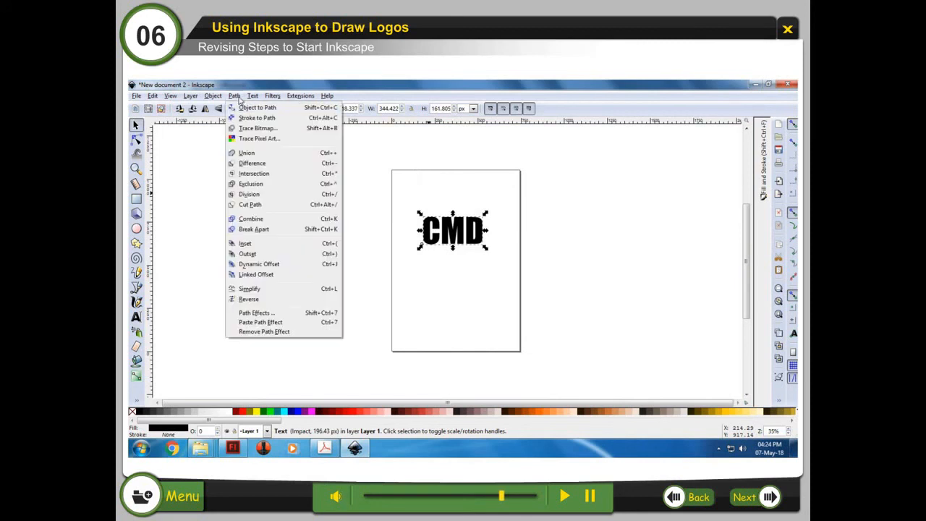
click(287, 110)
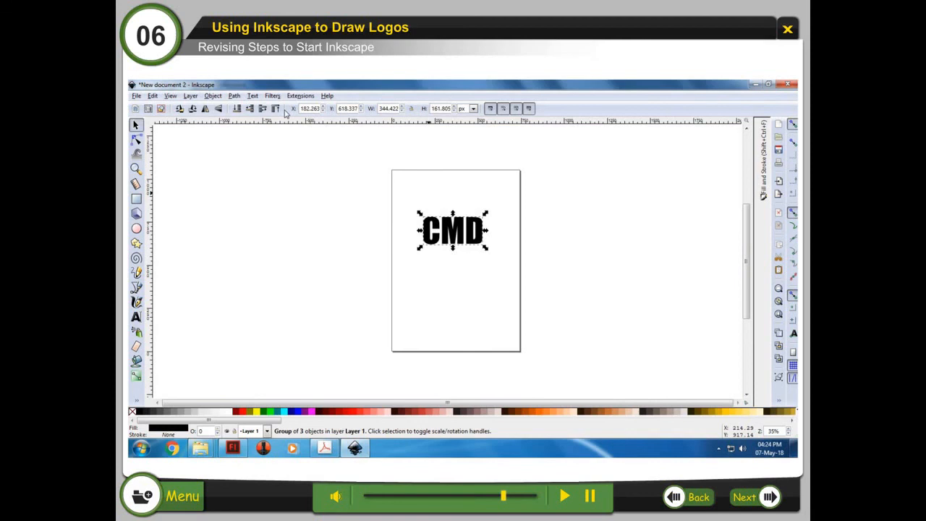
click(213, 95)
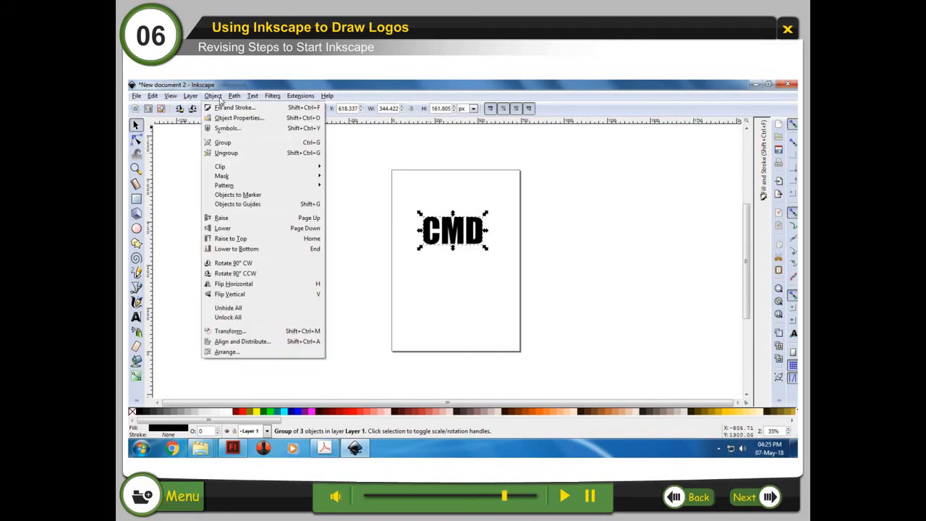
click(225, 152)
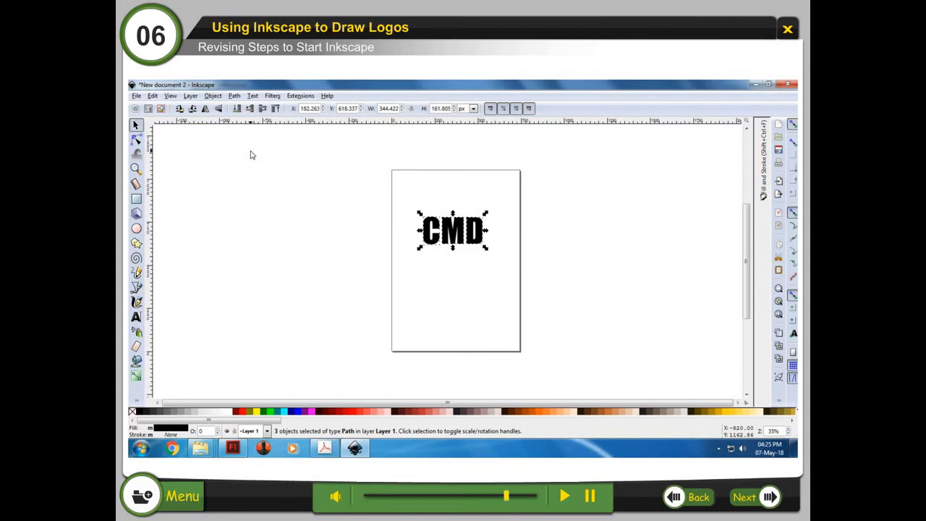
click(235, 96)
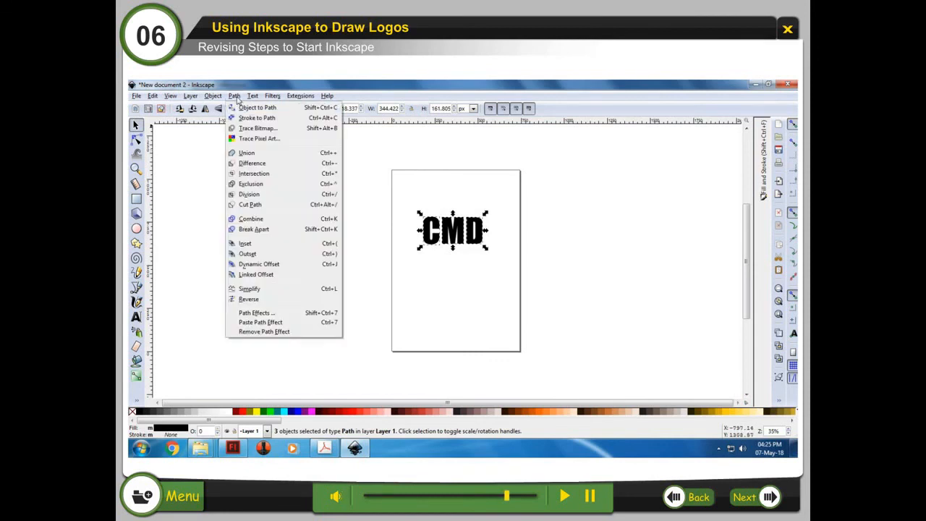
click(275, 160)
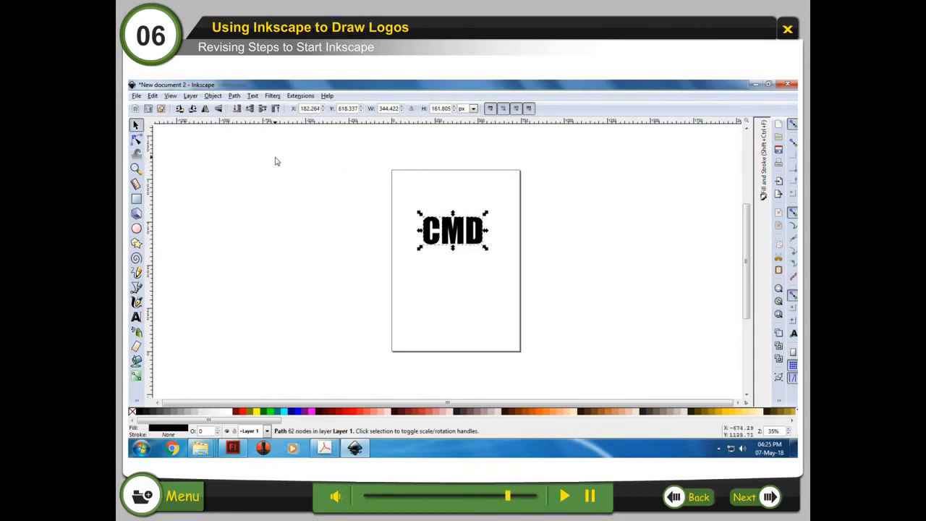
Step: Apply a Bend path effect to the CMD path and edit the bend path on canvas to arch the letters upward
click(234, 95)
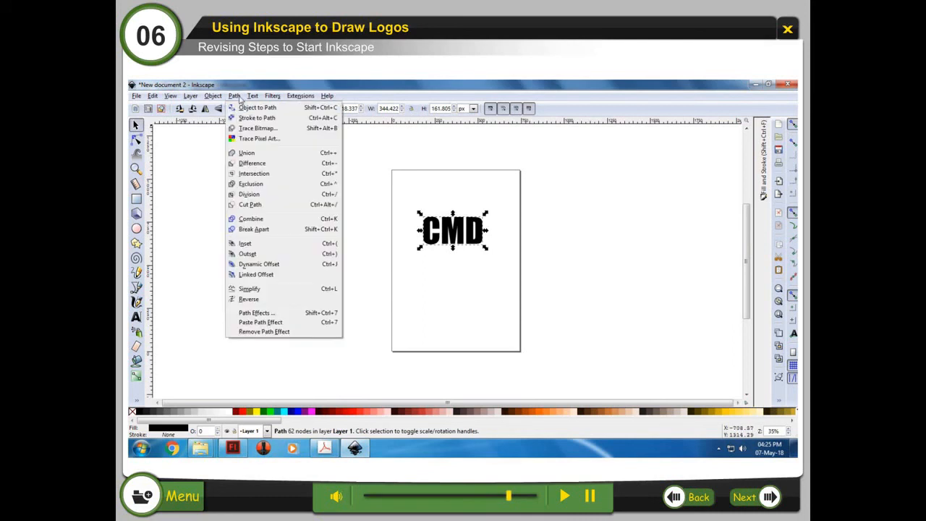
click(280, 314)
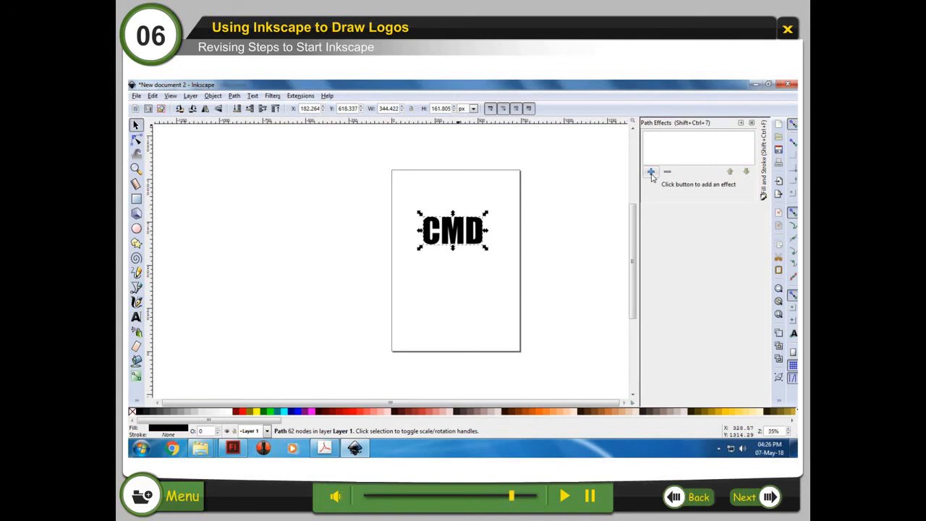
click(651, 172)
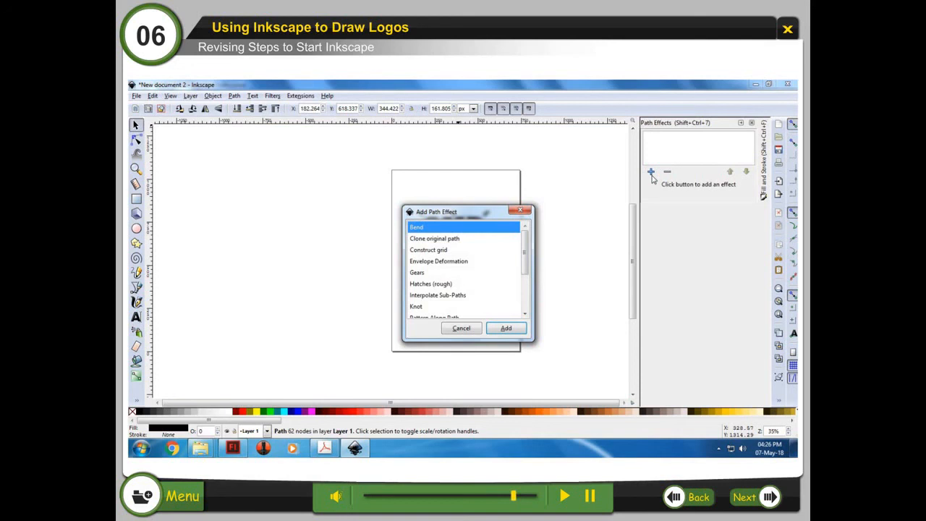
click(506, 329)
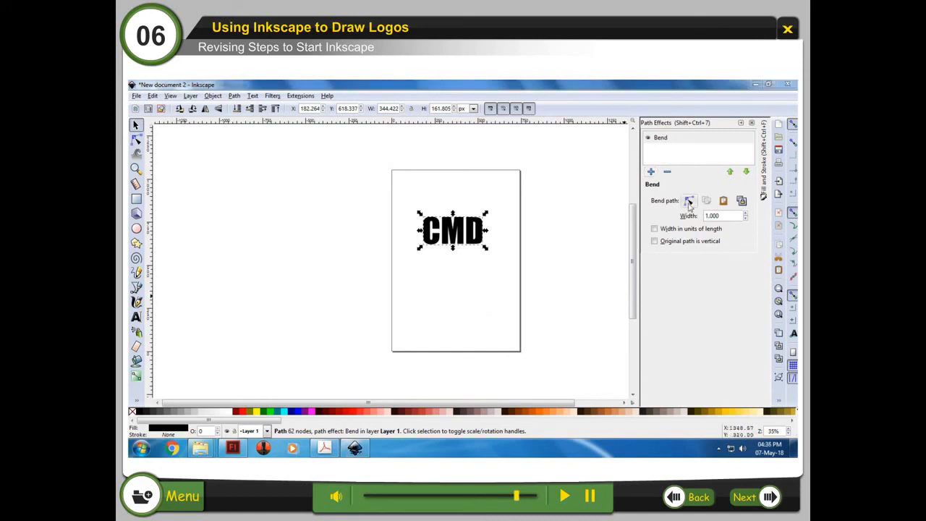
click(689, 201)
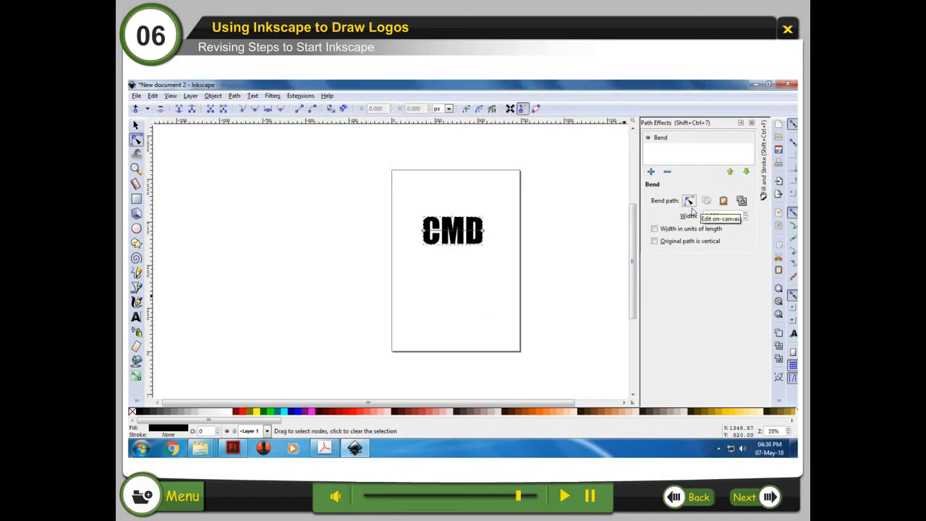
drag(483, 231, 443, 193)
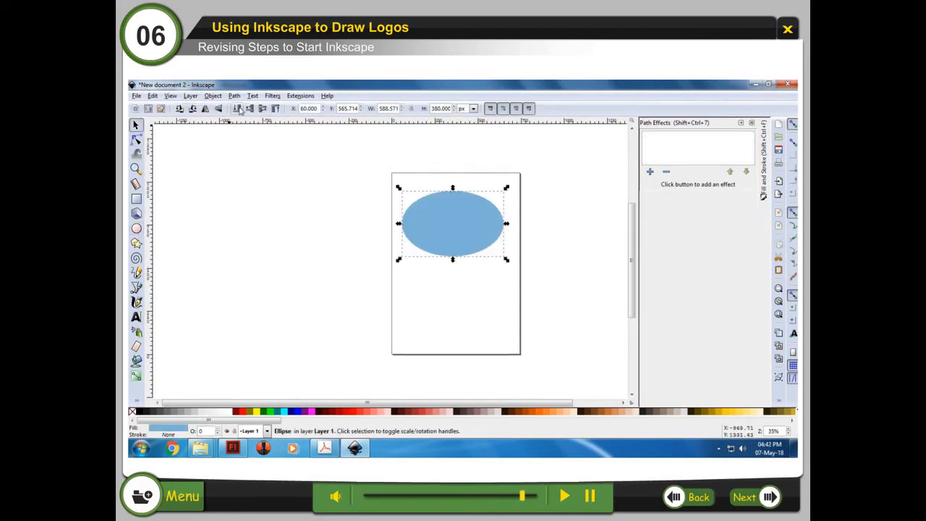
Step: Shrink the ellipse behind the arched text slightly and give it a linear gradient fill
click(238, 108)
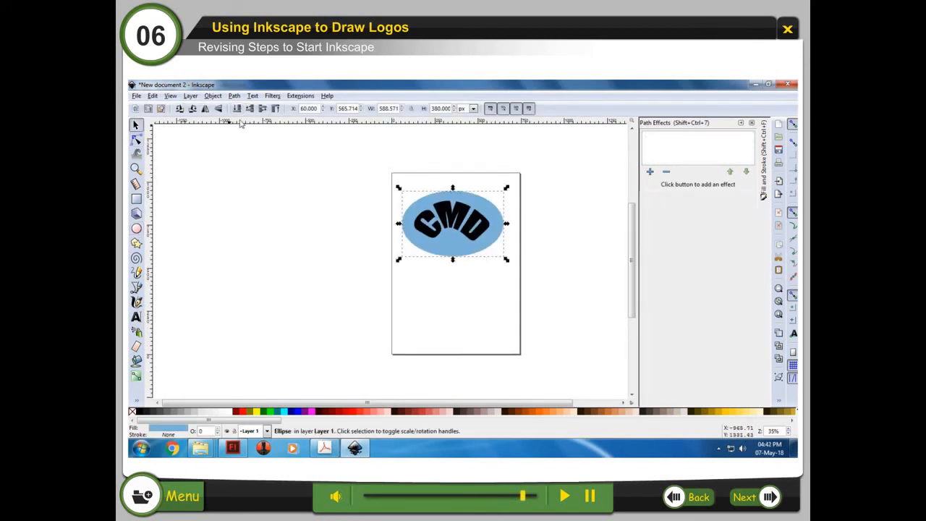
shift+drag(399, 259, 403, 253)
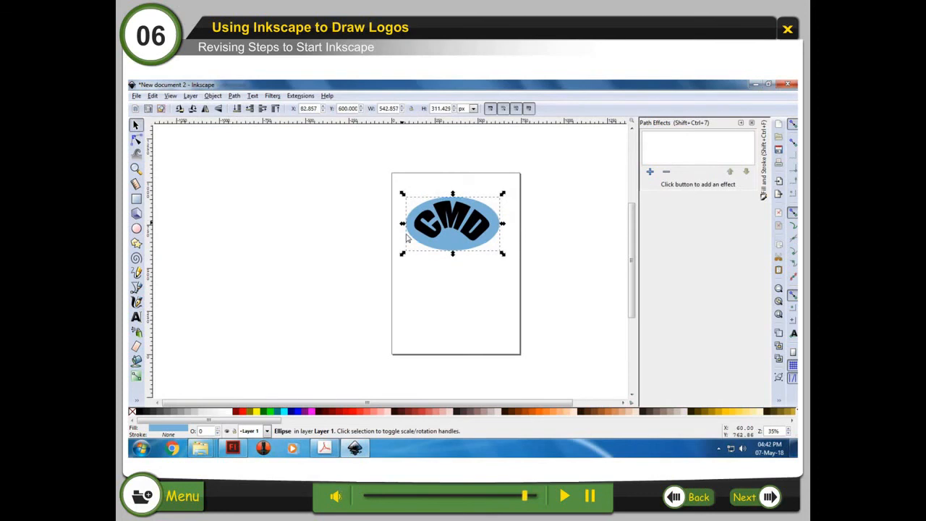
click(762, 165)
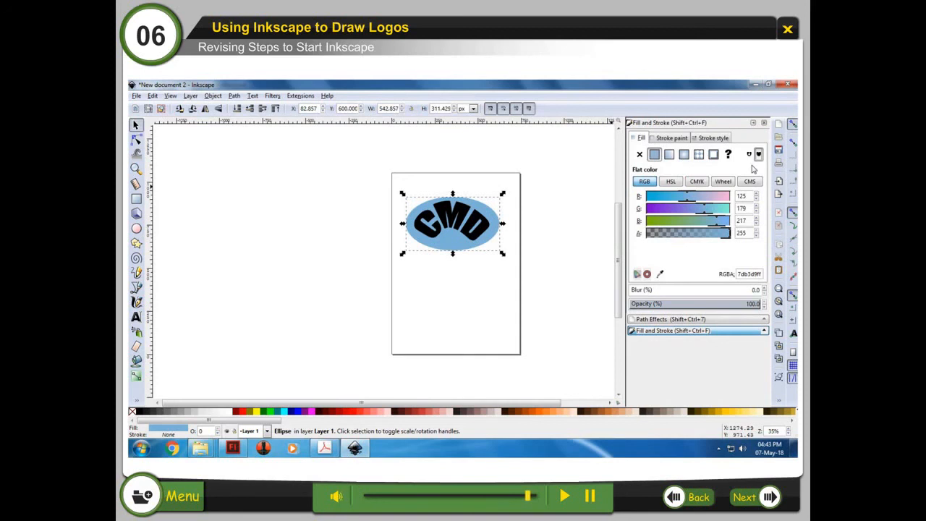
click(670, 155)
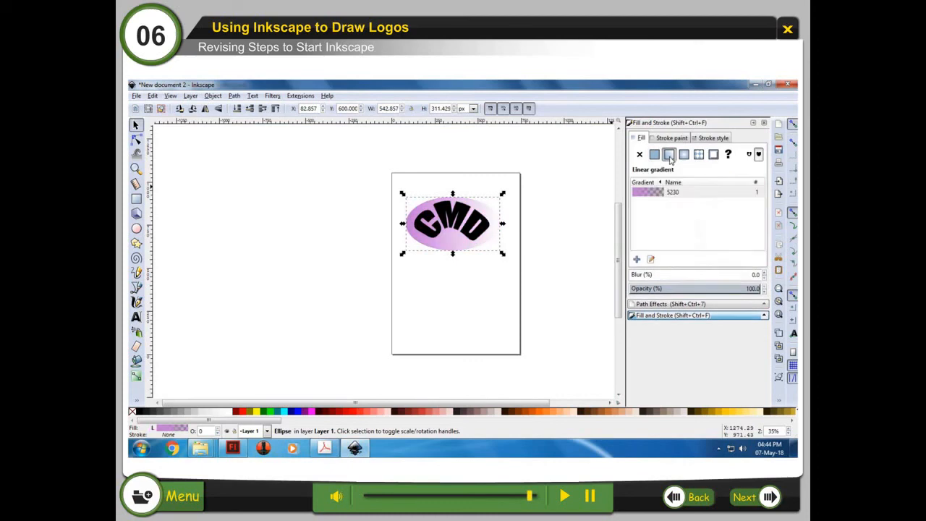
Step: Save the document as Logo
click(136, 95)
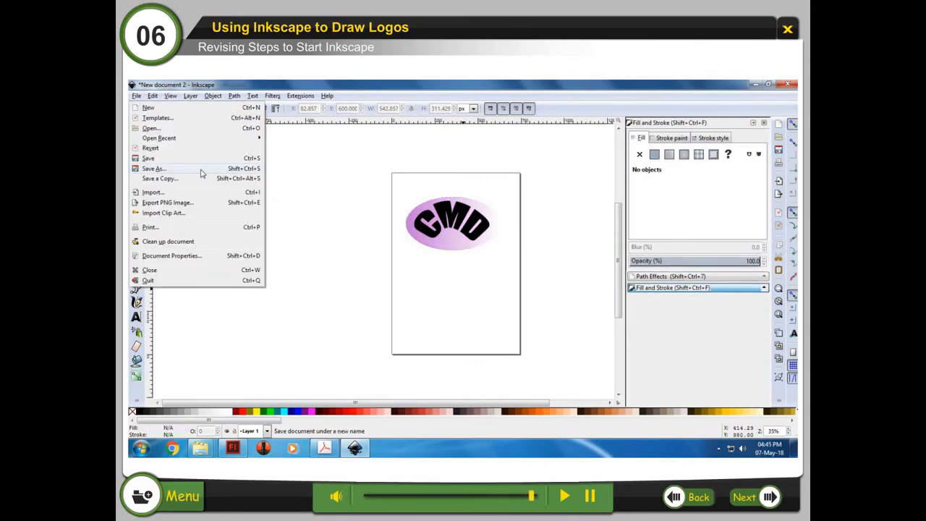
click(153, 168)
text(Logo)
click(452, 303)
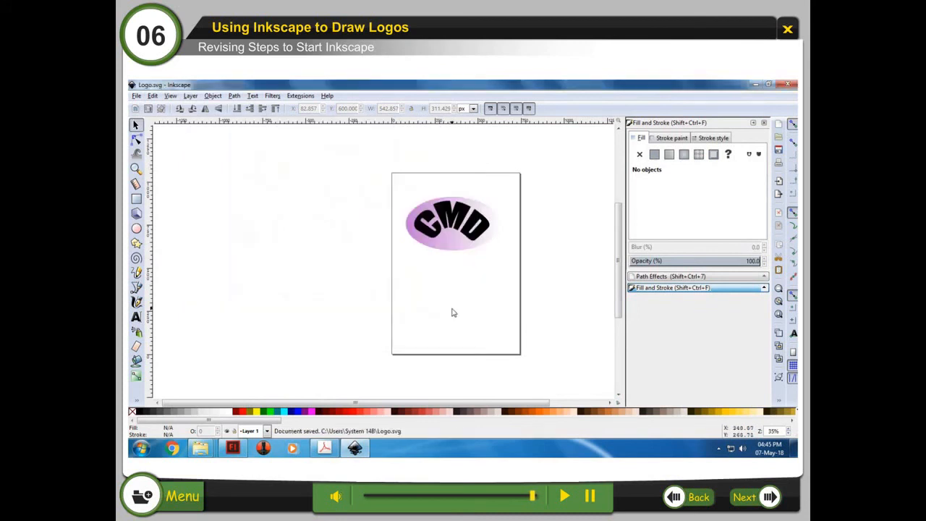